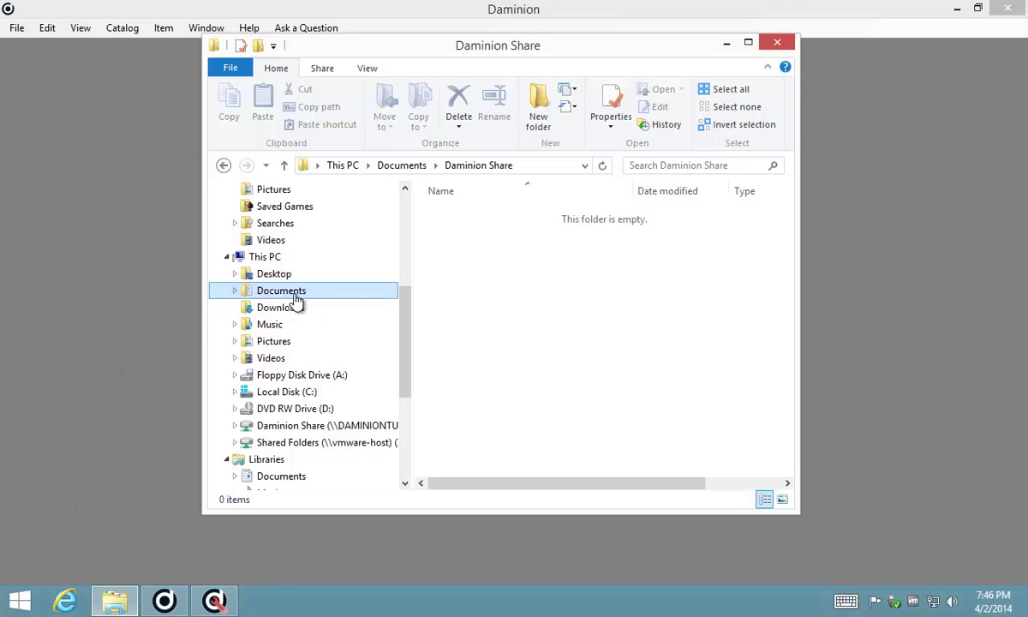
# Expand Documents in the navigation pane to show its Daminion Catalogs and Daminion Share folders
pyautogui.click(235, 291)
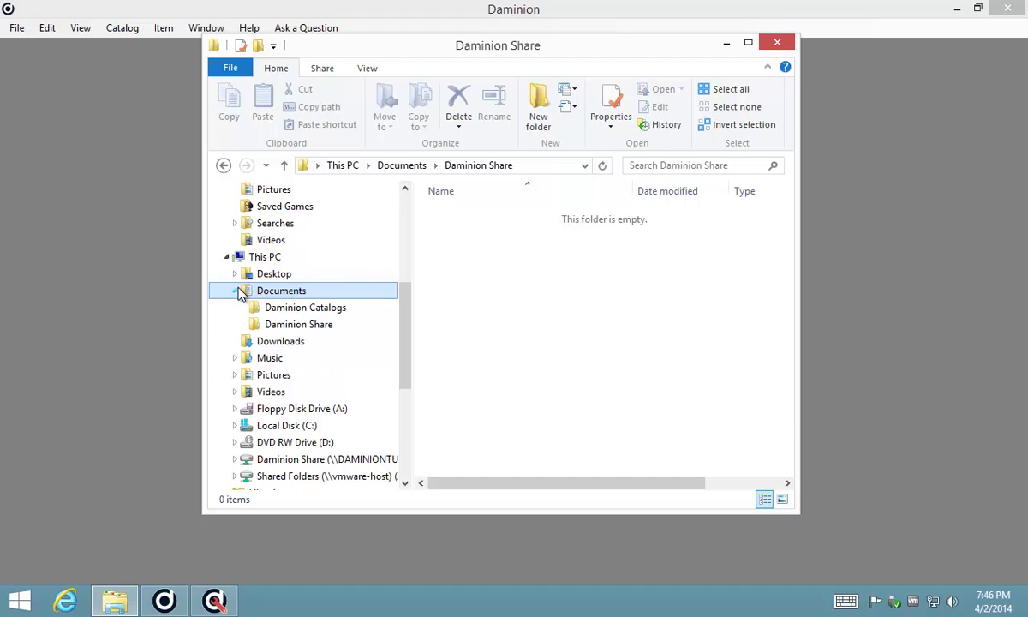
pyautogui.click(283, 325)
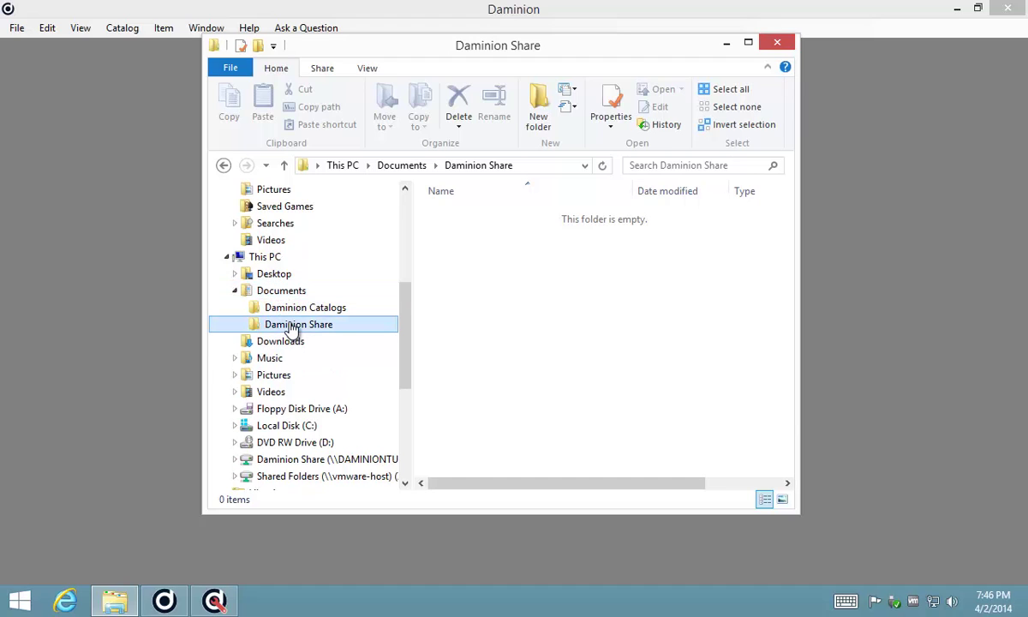
pyautogui.click(284, 293)
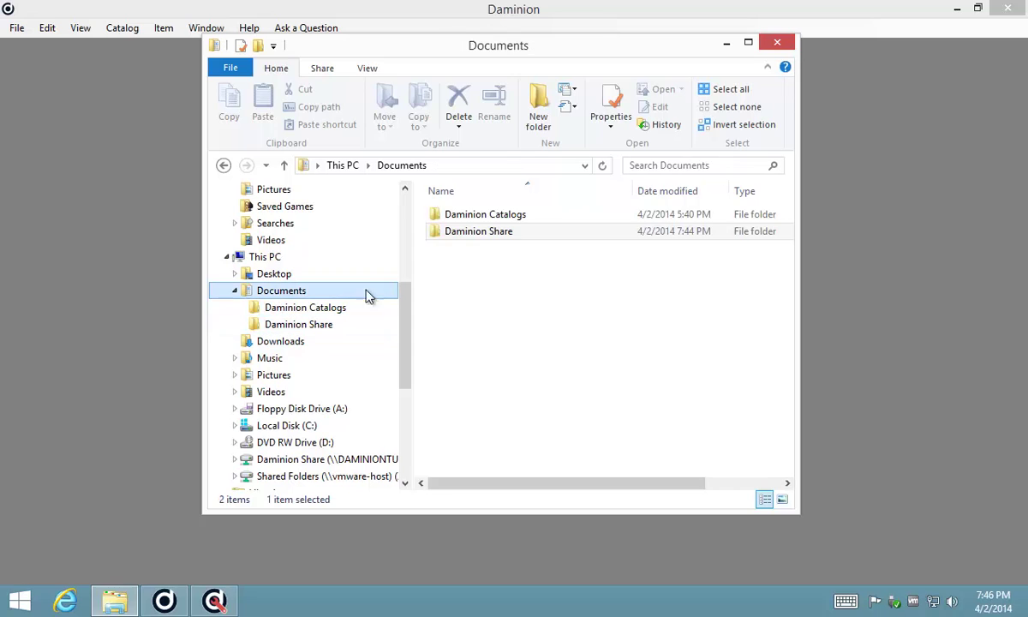
# Add the Daminion_Admin account to the Daminion Share folder's sharing list
pyautogui.rightClick(435, 236)
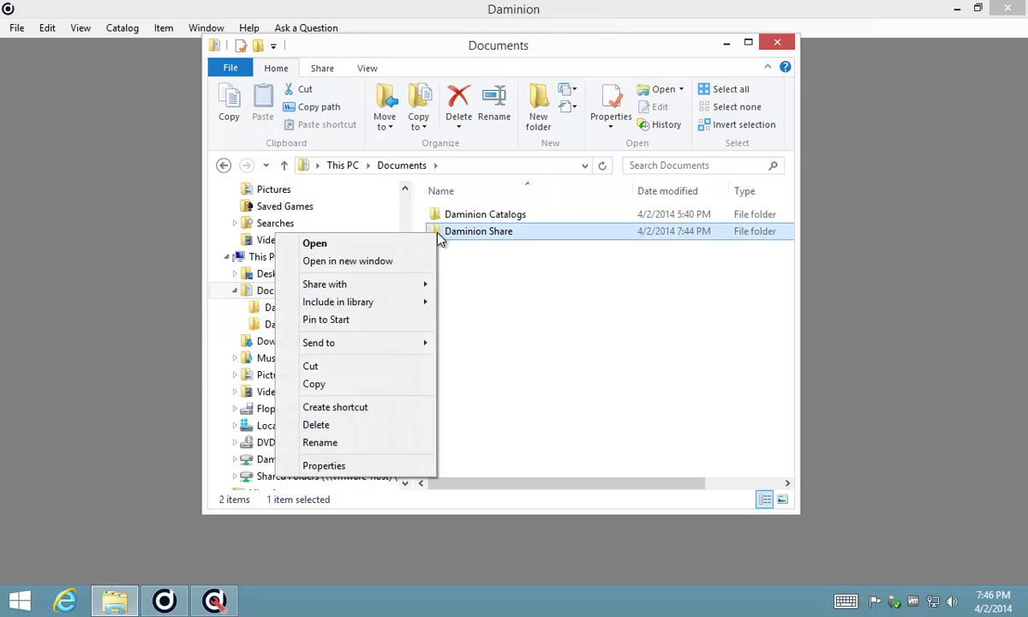
pyautogui.moveTo(403, 287)
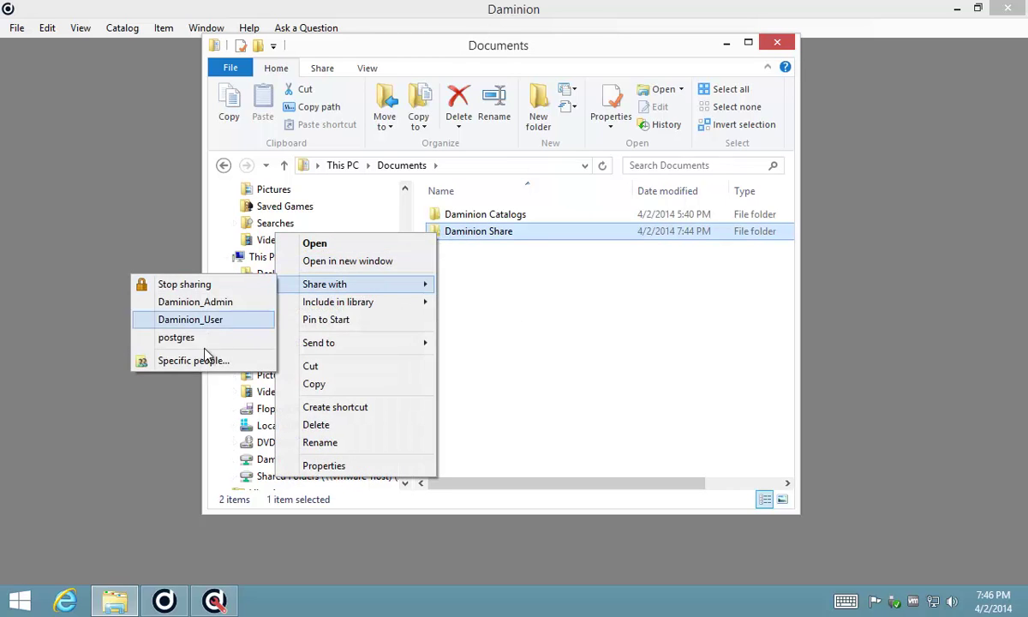
pyautogui.click(184, 361)
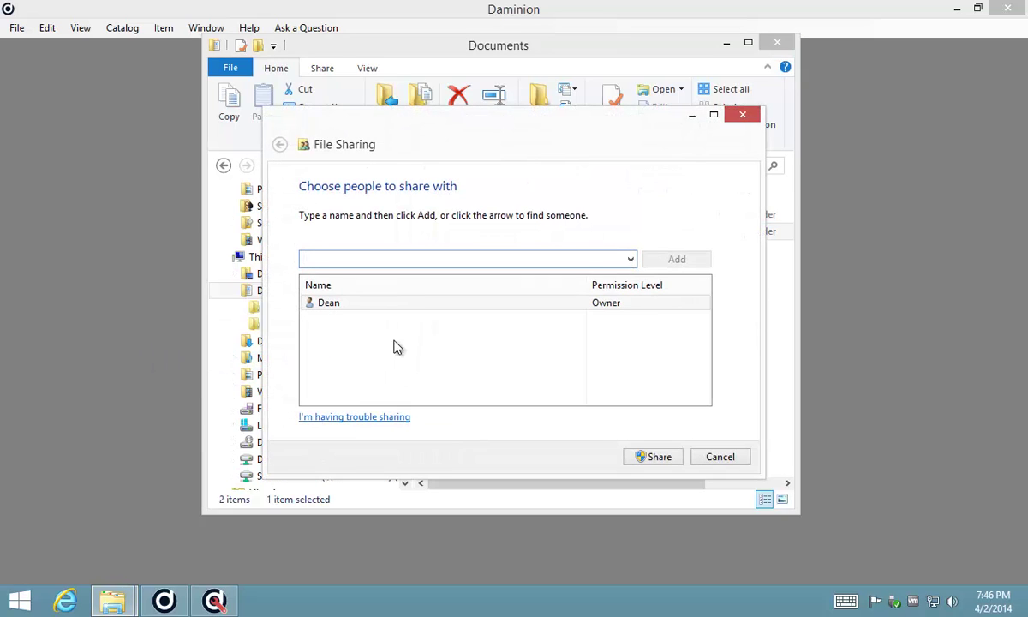
pyautogui.click(631, 261)
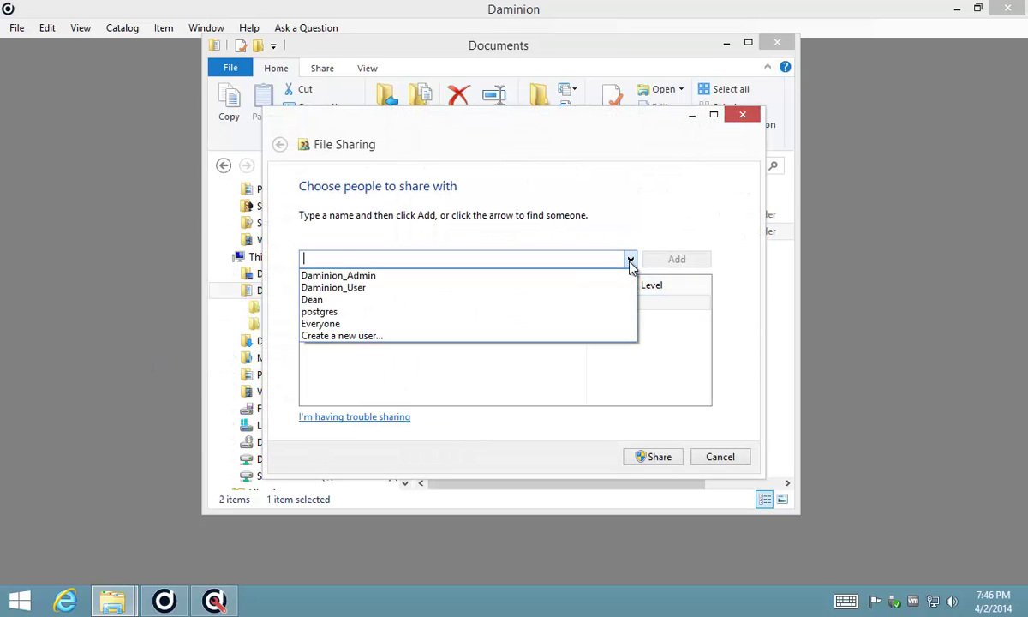
pyautogui.click(452, 278)
pyautogui.click(678, 261)
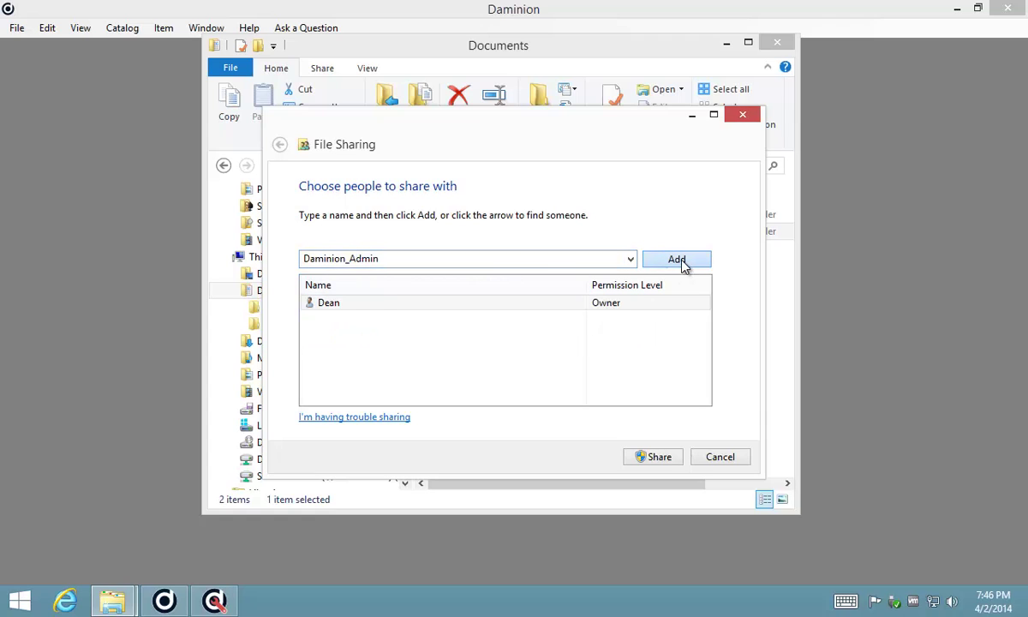
# Give Daminion_Admin Read/Write permission and confirm sharing the folder
pyautogui.click(622, 304)
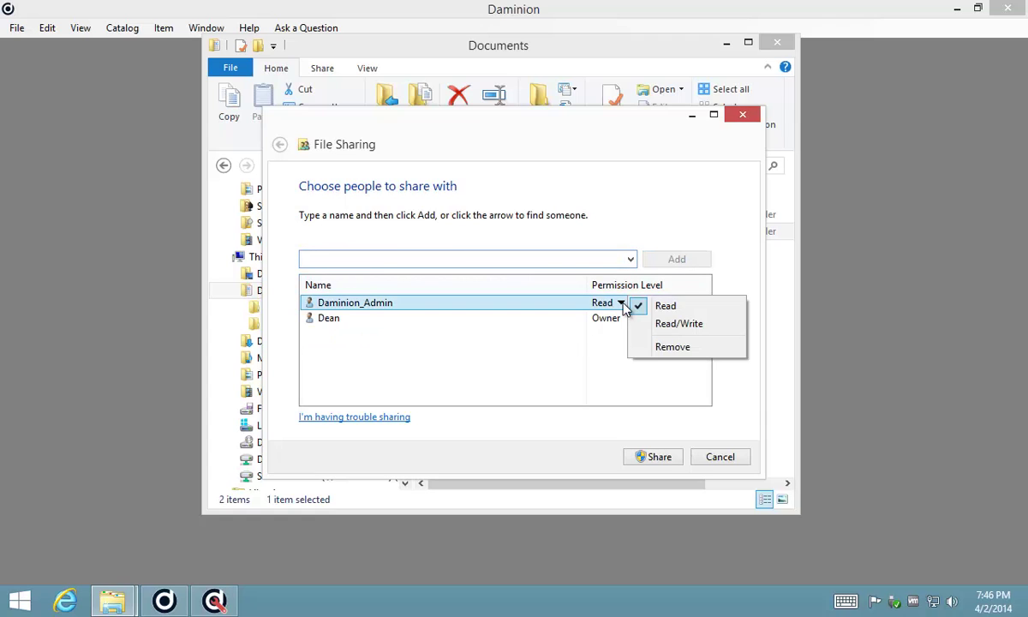
pyautogui.click(679, 324)
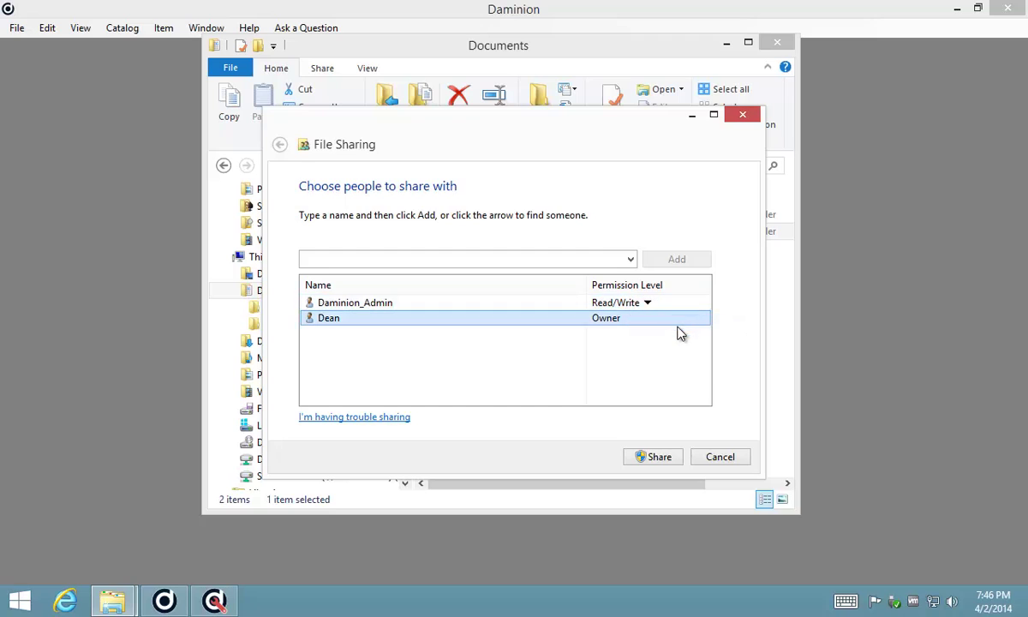
pyautogui.click(339, 304)
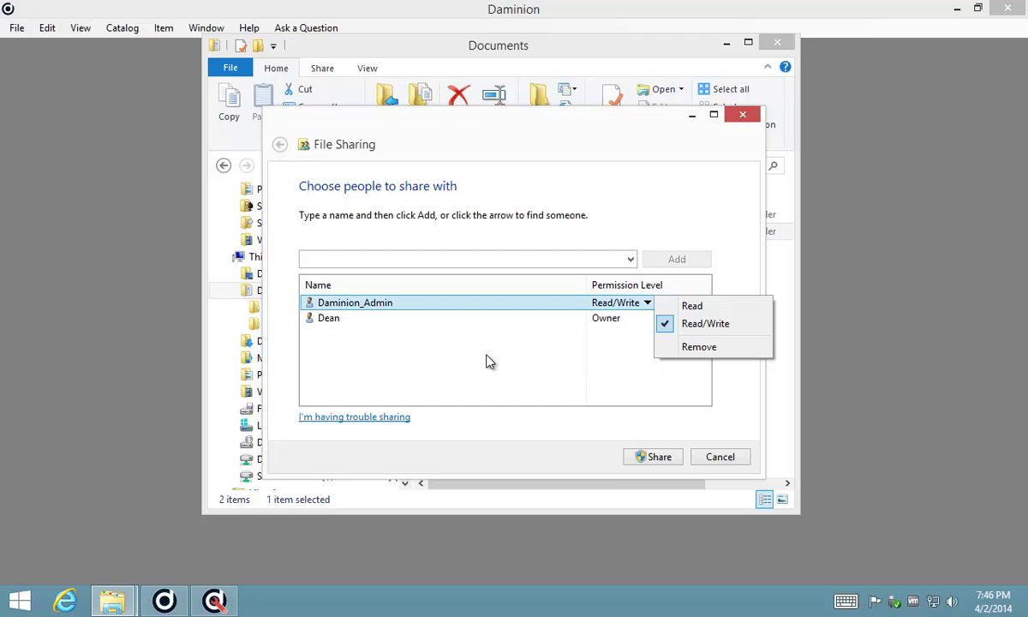
pyautogui.click(651, 460)
pyautogui.click(651, 460)
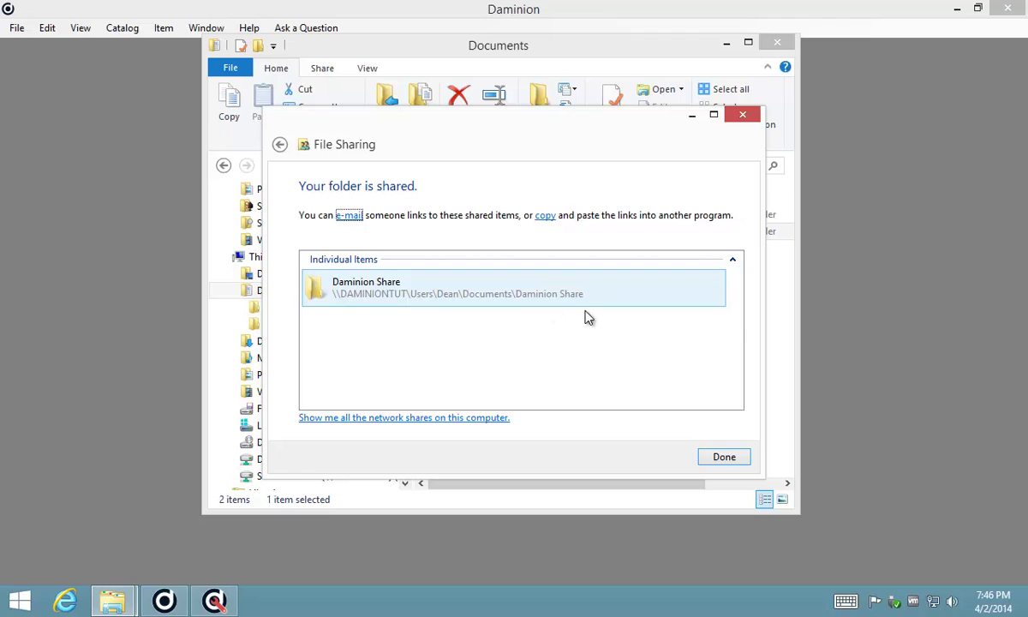
pyautogui.click(727, 458)
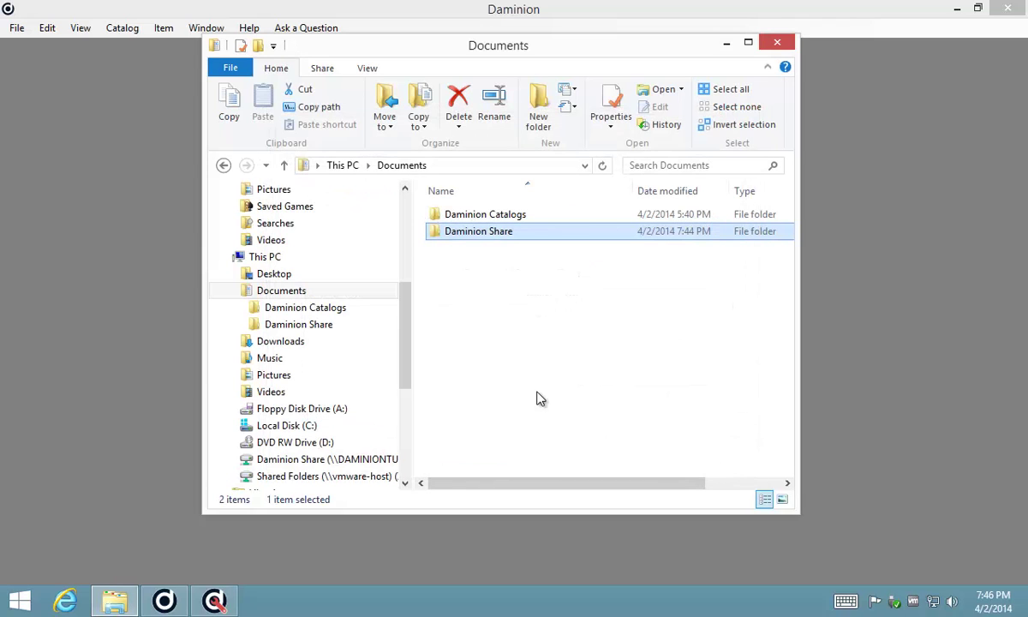
# Check that the mapped Daminion Share (X:) drive is empty, then return to Daminion
pyautogui.moveTo(406, 321); pyautogui.dragTo(405, 358)
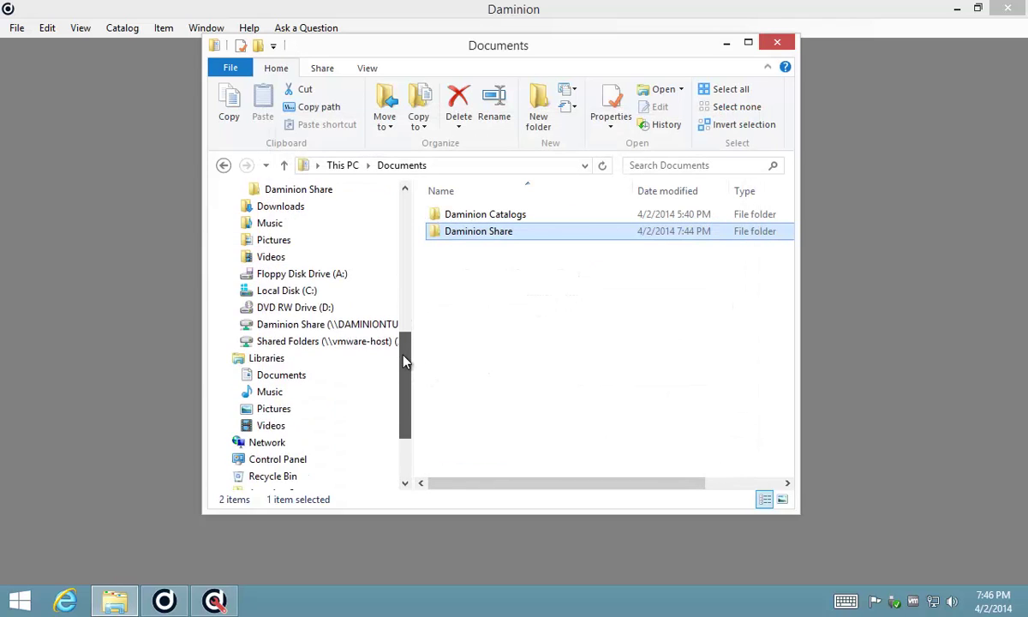
pyautogui.click(305, 330)
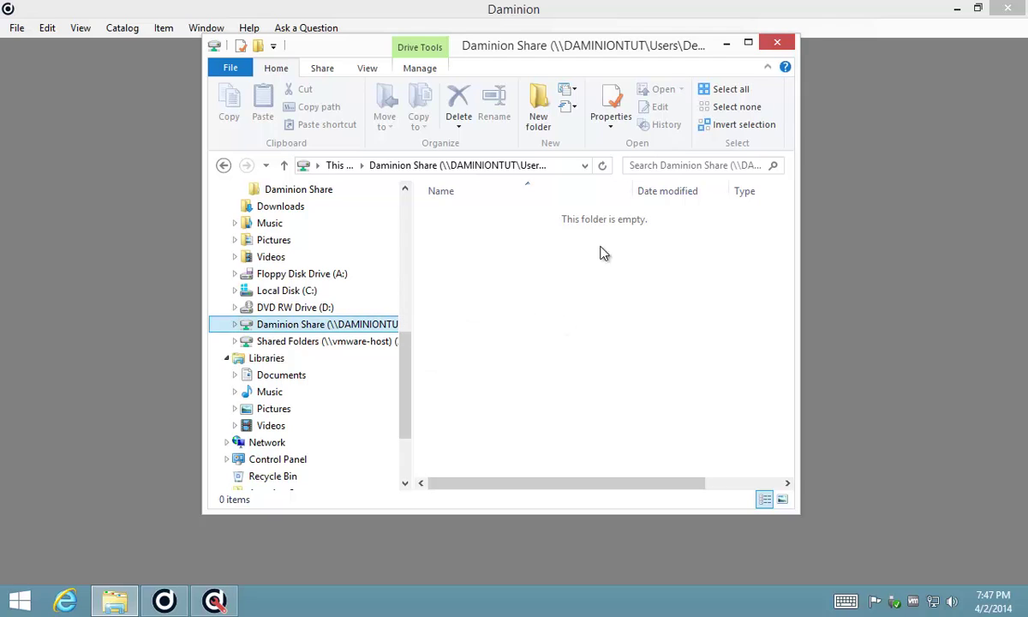
pyautogui.moveTo(406, 366); pyautogui.dragTo(406, 308)
pyautogui.click(332, 15)
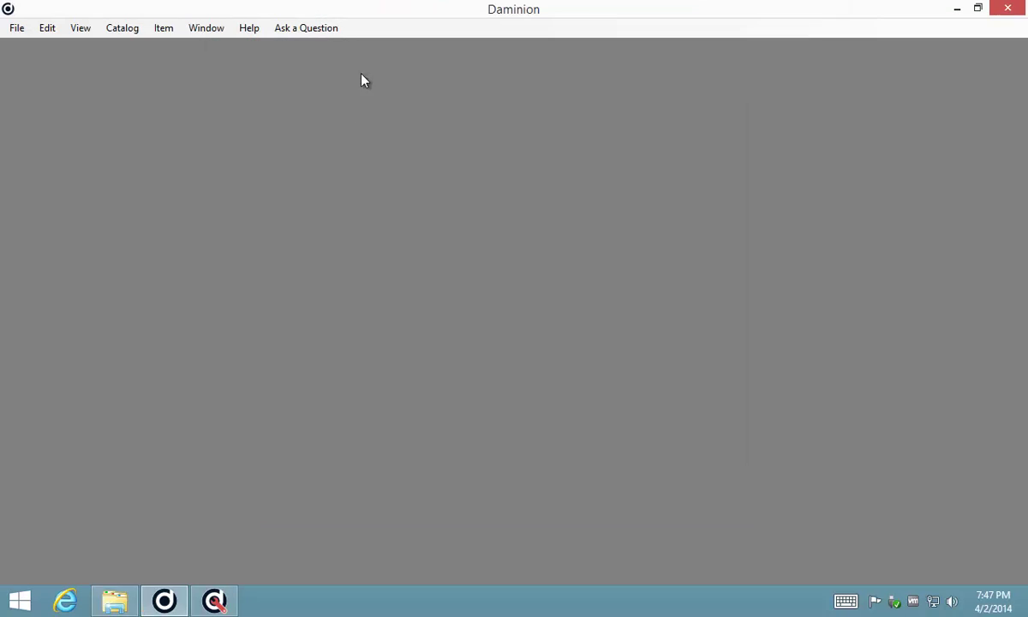
# Open the NetCatalog under localhost from File > Open Shared Catalog
pyautogui.click(17, 29)
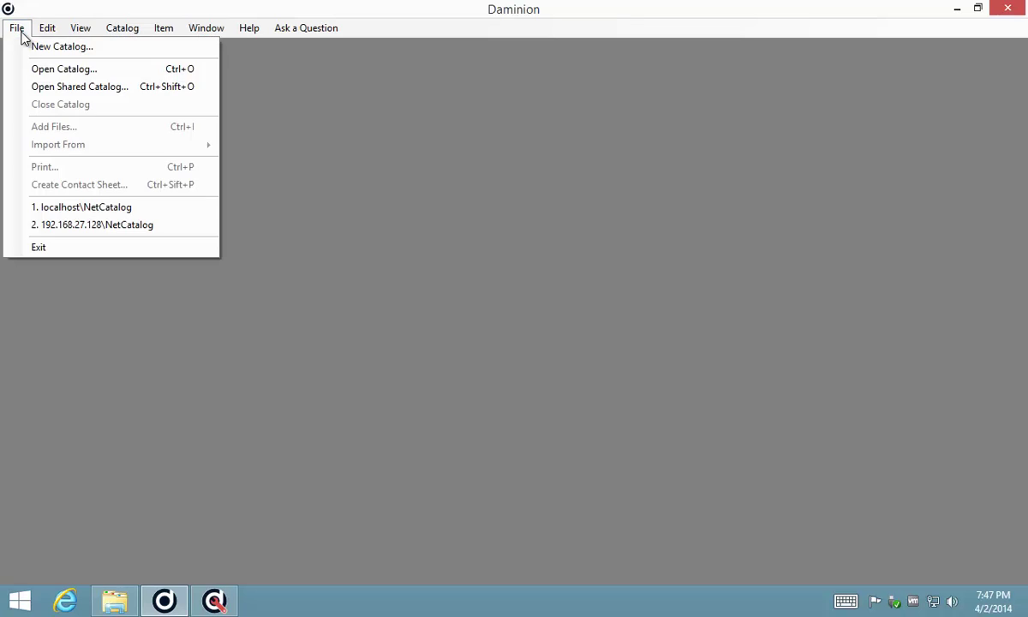
pyautogui.click(77, 88)
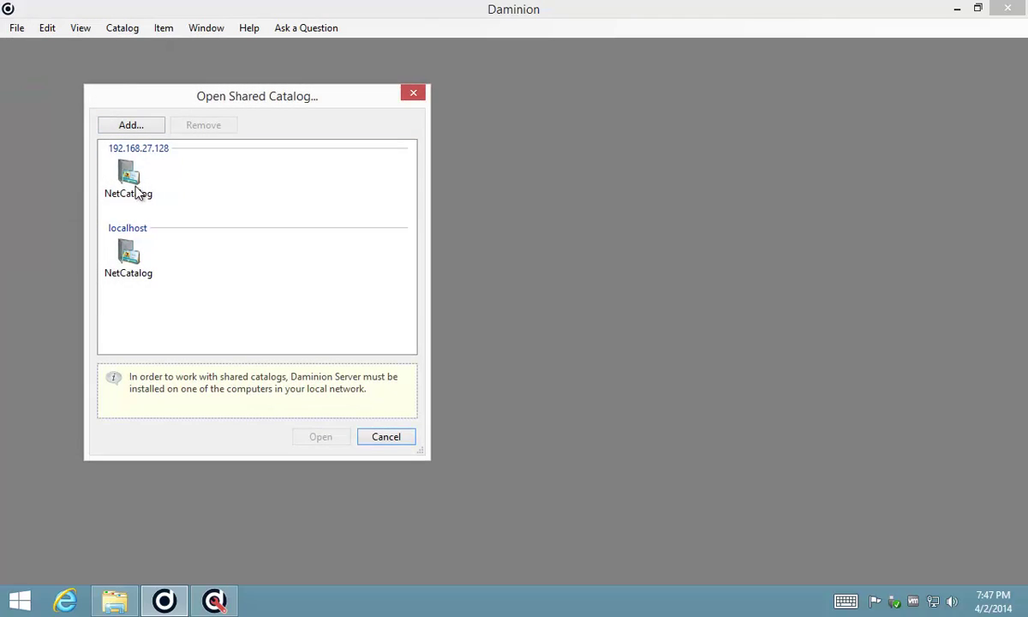
pyautogui.click(127, 257)
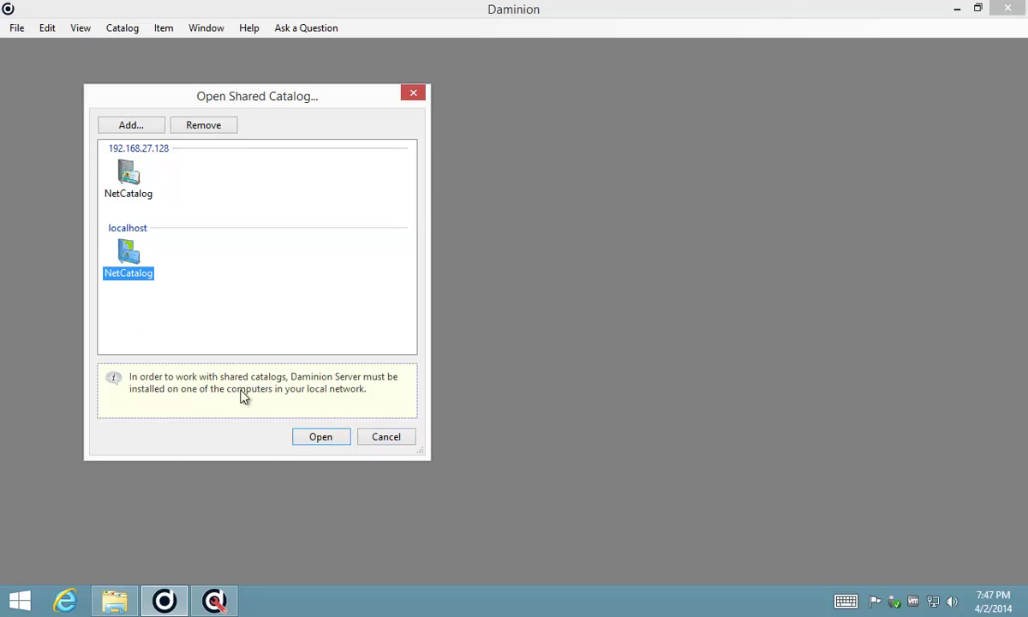
pyautogui.click(319, 437)
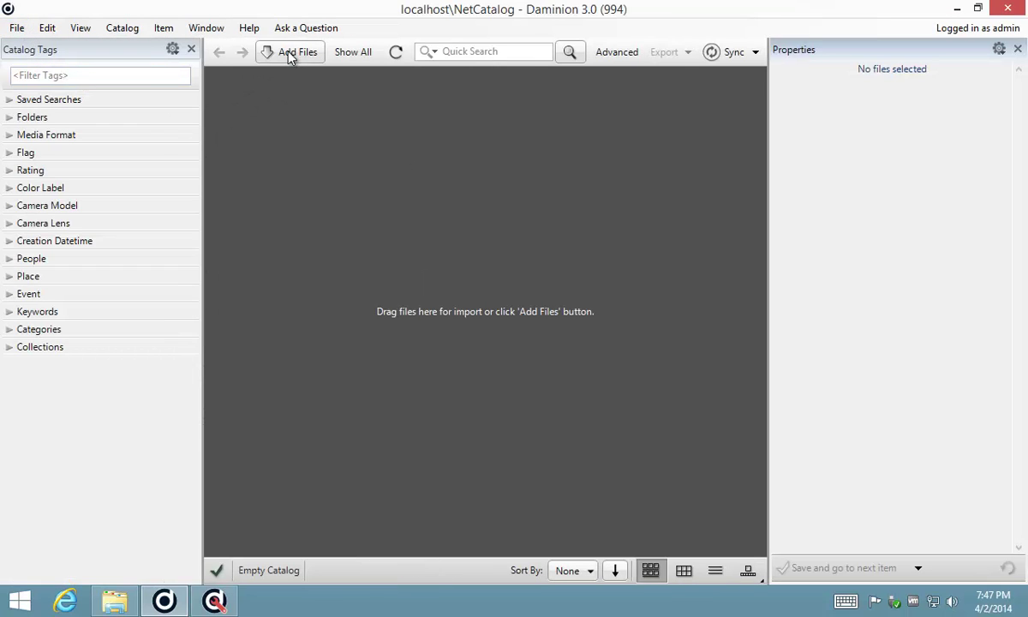
pyautogui.click(114, 600)
# Drag the Bars And Clubs folder from Desktop > Amazing Spaces into Daminion to import its 92 photos
pyautogui.moveTo(406, 314); pyautogui.dragTo(351, 280)
pyautogui.click(250, 334)
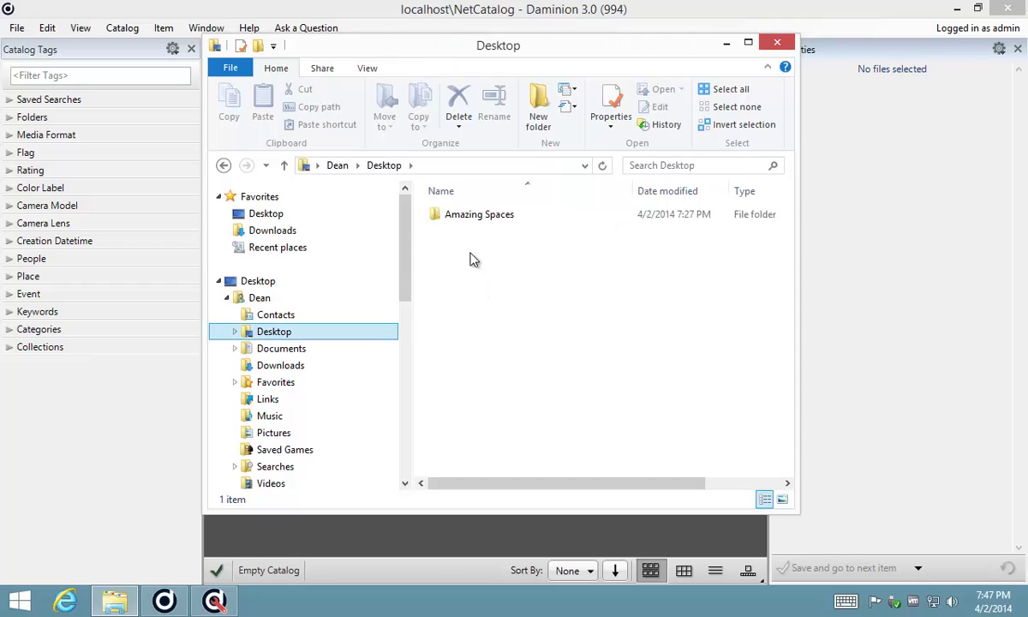
pyautogui.click(471, 221)
pyautogui.doubleClick(471, 216)
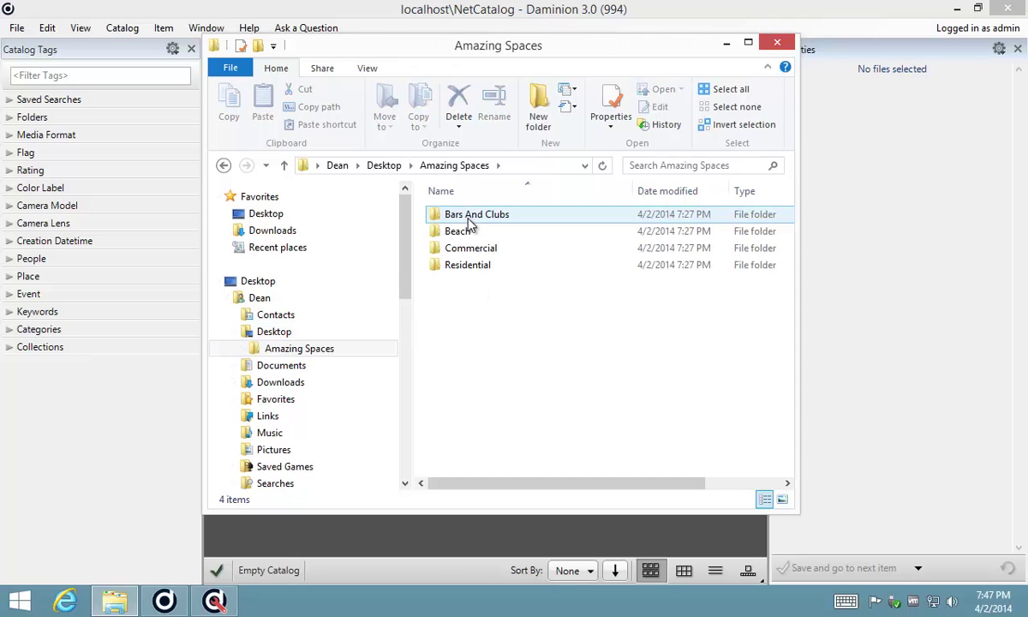
pyautogui.moveTo(512, 45); pyautogui.dragTo(666, 71)
pyautogui.moveTo(602, 240); pyautogui.dragTo(280, 204)
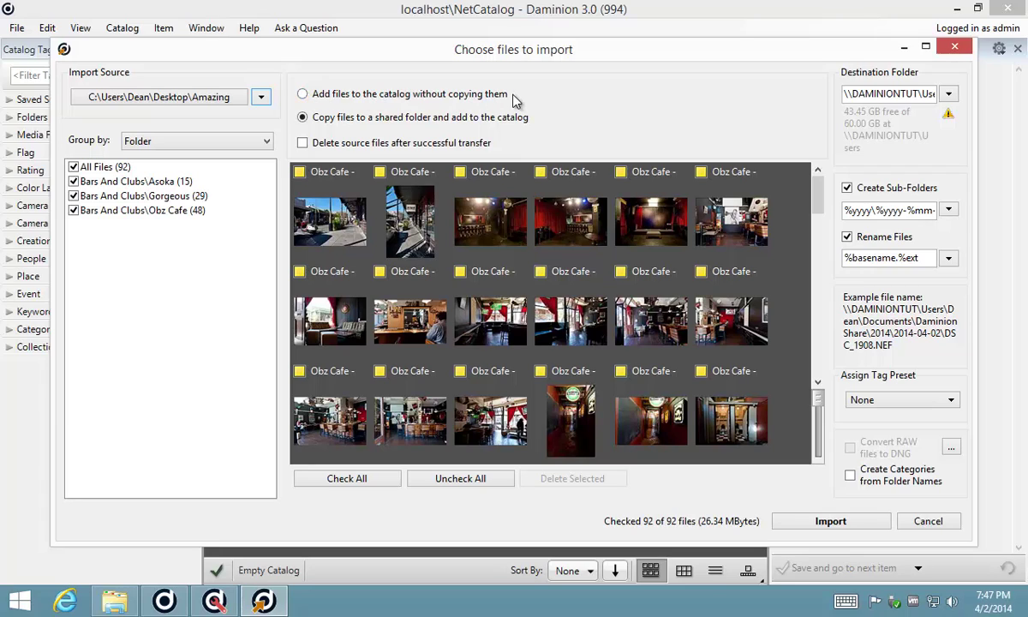
pyautogui.click(114, 600)
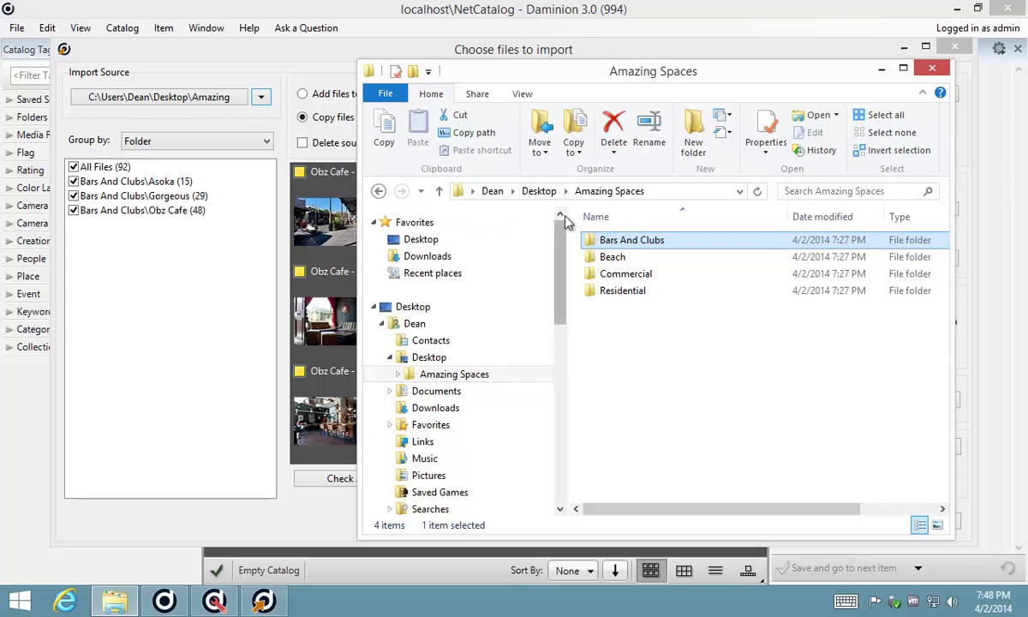
pyautogui.scroll(-1, 563, 257)
pyautogui.scroll(1, 563, 257)
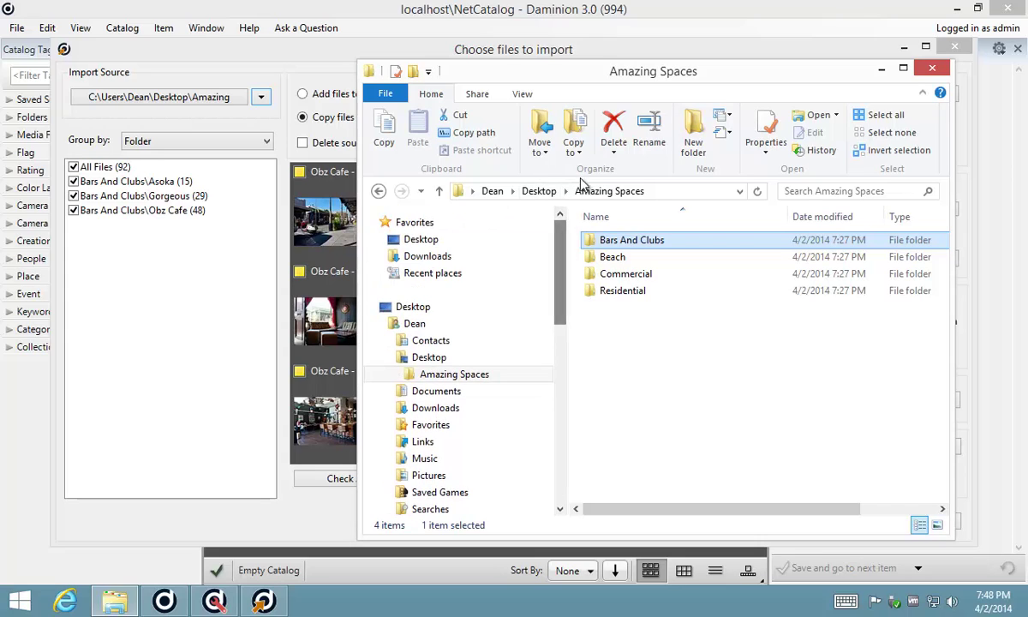
pyautogui.click(396, 50)
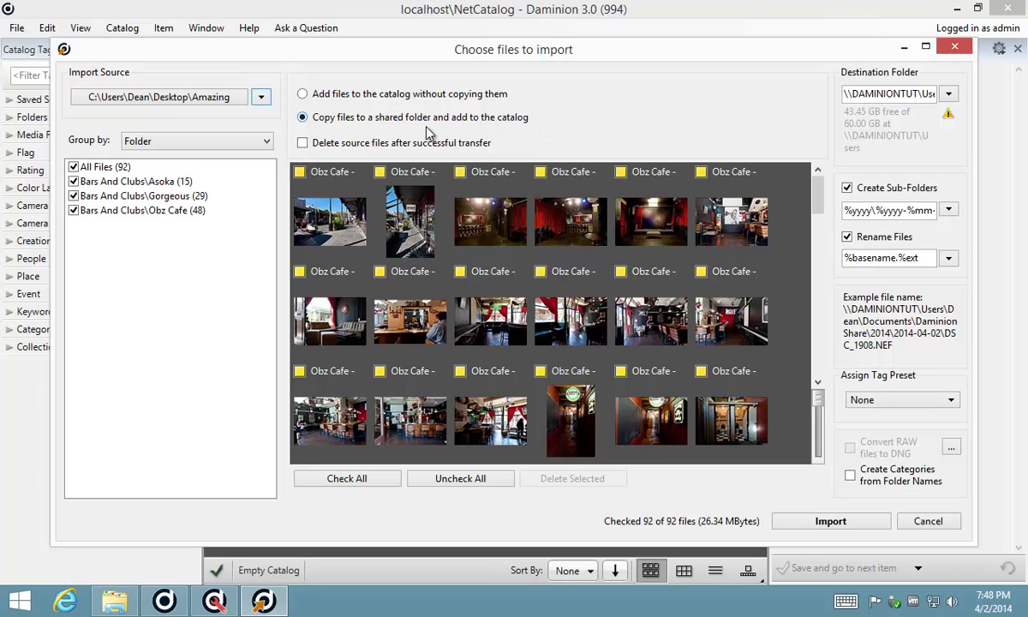
# Cancel the photo import and close the localhost catalog
pyautogui.click(927, 520)
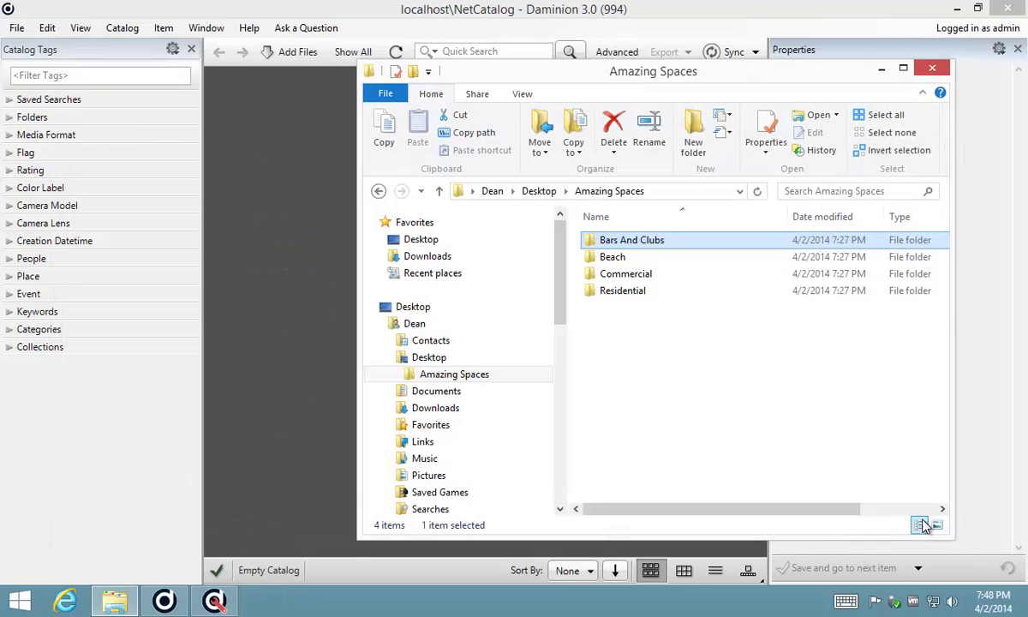
pyautogui.click(306, 247)
pyautogui.click(16, 28)
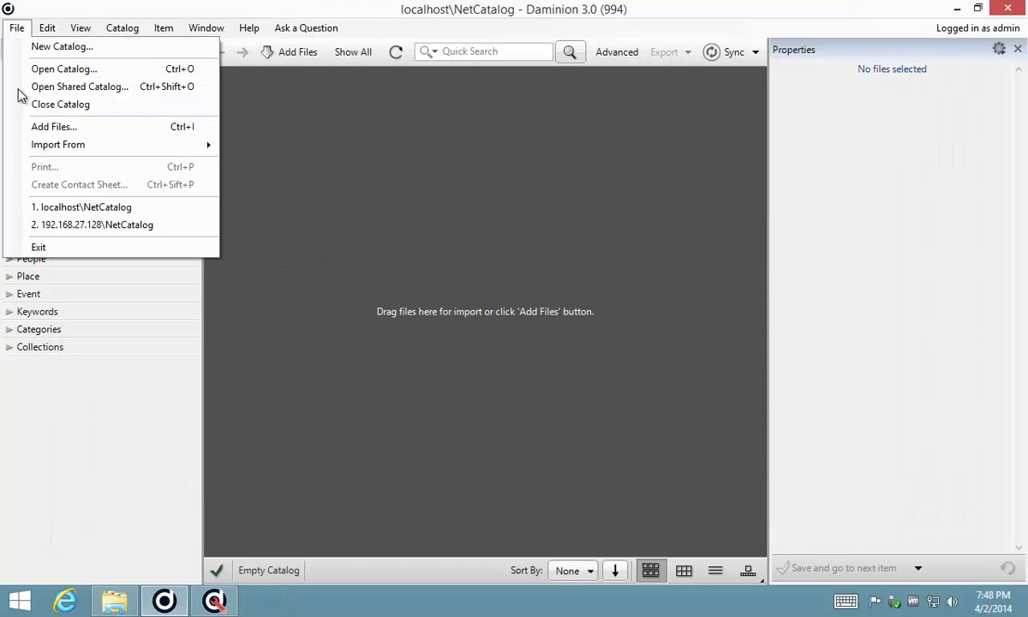
pyautogui.click(38, 101)
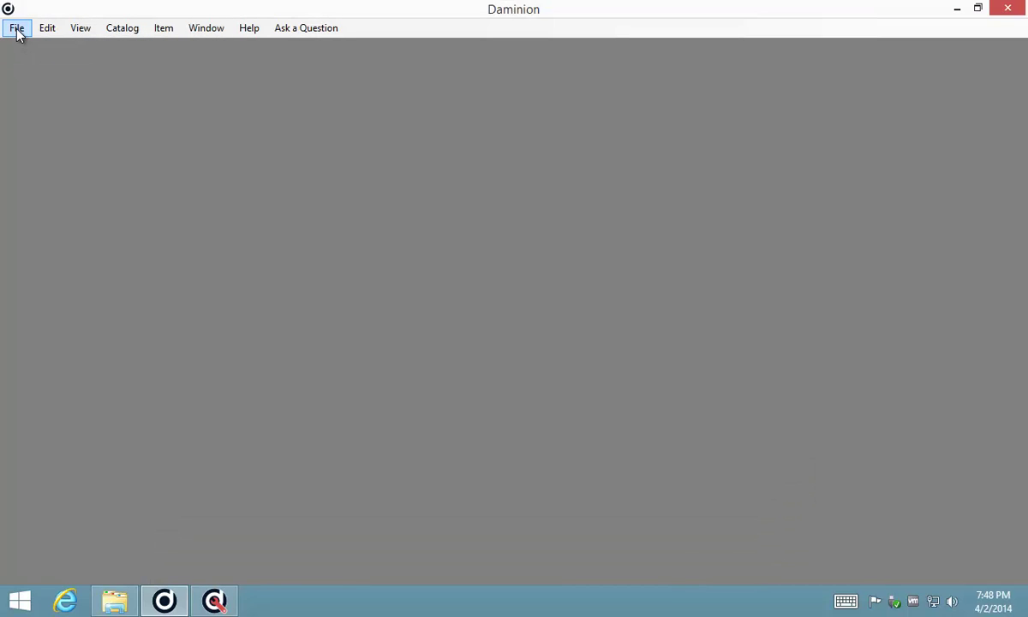
# Reopen the shared catalog list and select the NetCatalog on 192.168.27.128
pyautogui.click(16, 28)
pyautogui.click(47, 88)
pyautogui.click(170, 224)
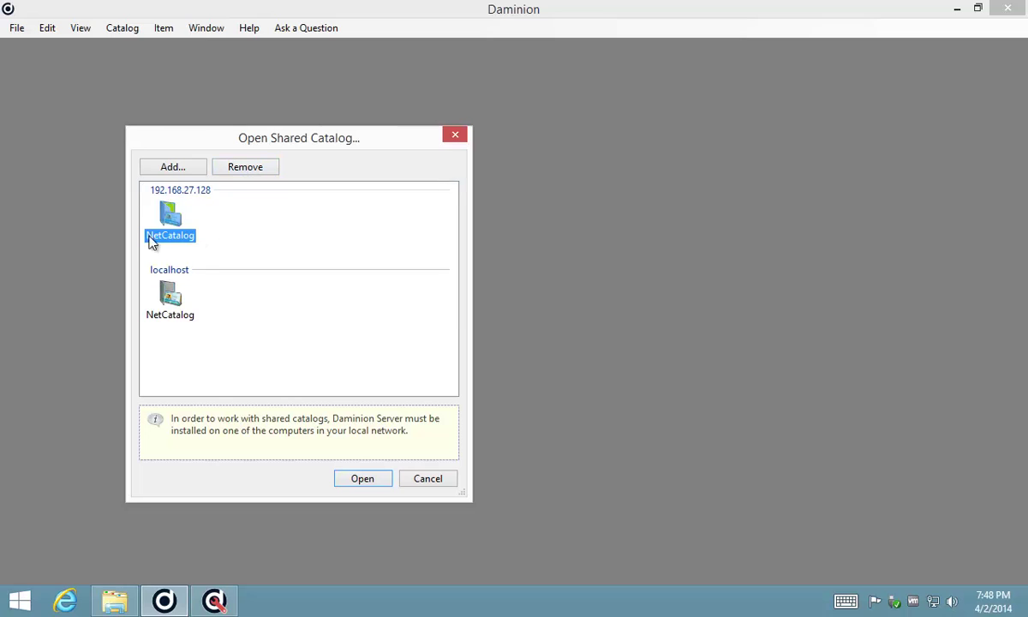
# Open the 192.168.27.128 NetCatalog, log in as admin, and bring up the Amazing Spaces folder
pyautogui.click(348, 484)
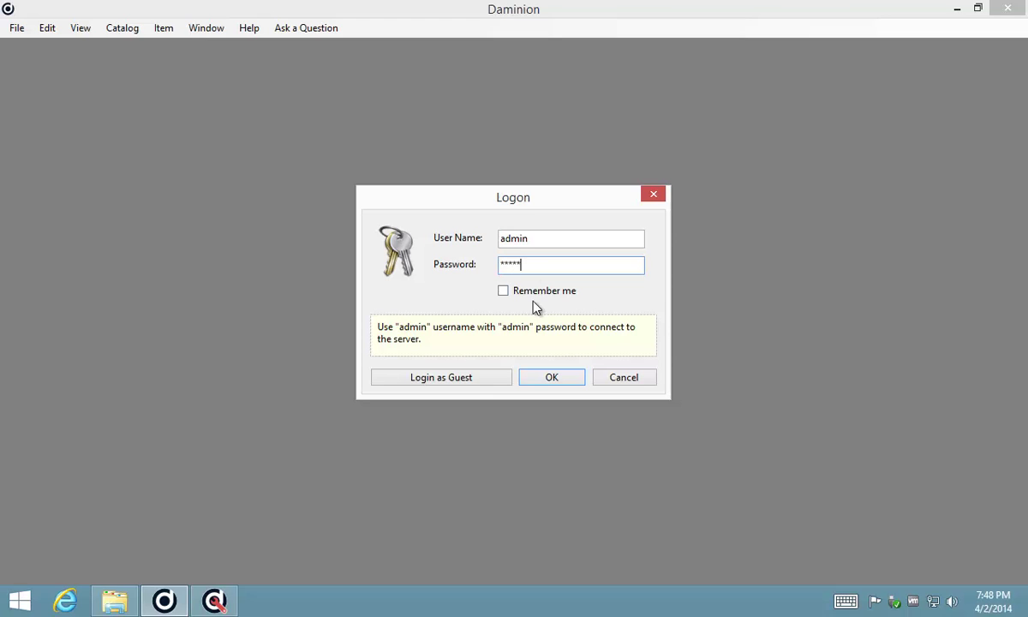
pyautogui.click(549, 378)
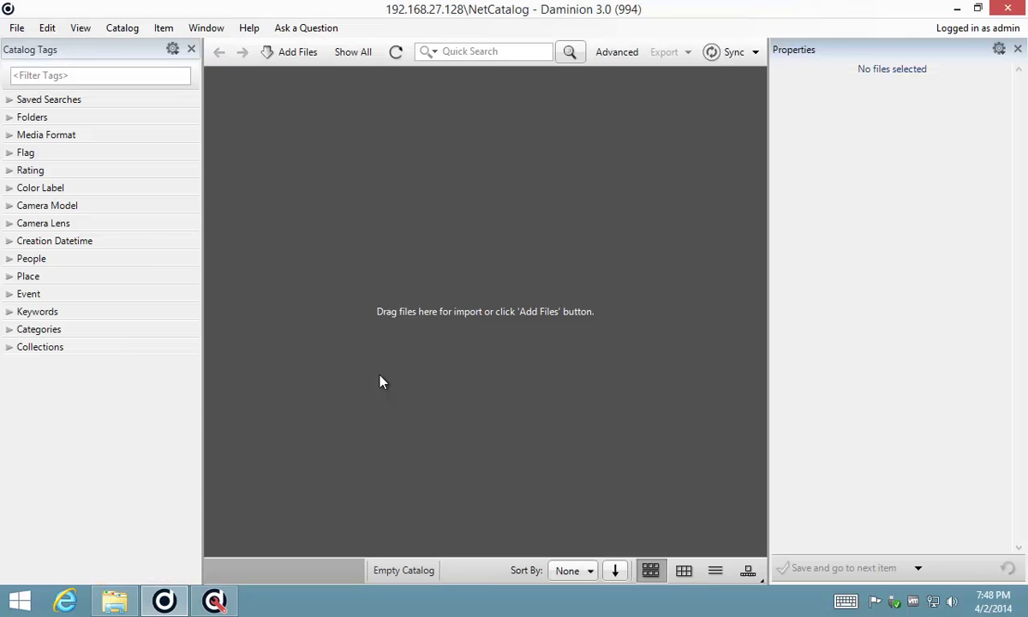
pyautogui.click(116, 604)
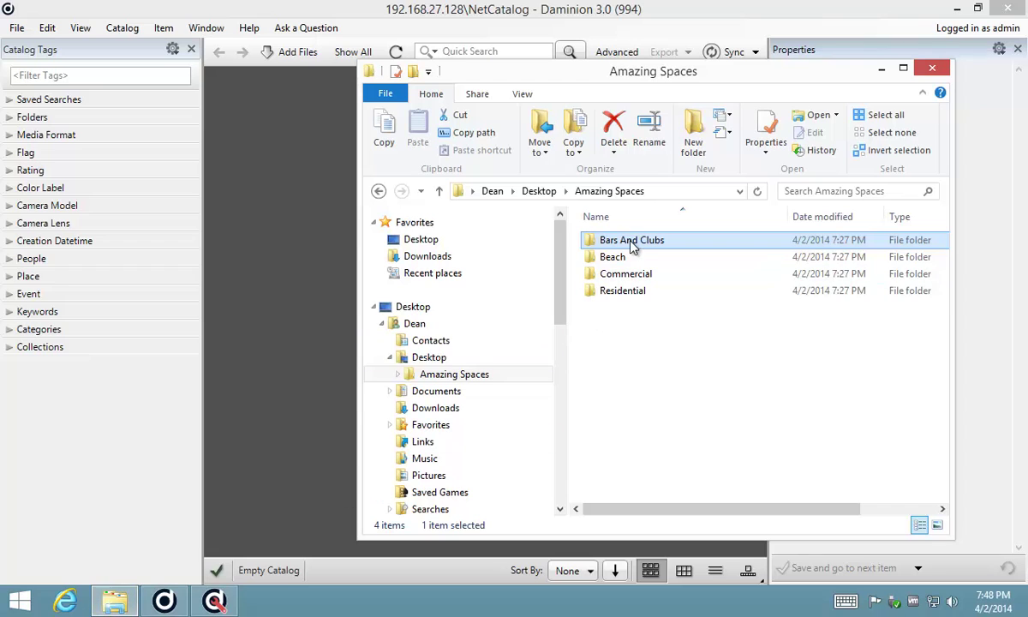
# Drag Bars And Clubs onto Daminion's browser to list its 92 files for import
pyautogui.moveTo(597, 240); pyautogui.dragTo(291, 252)
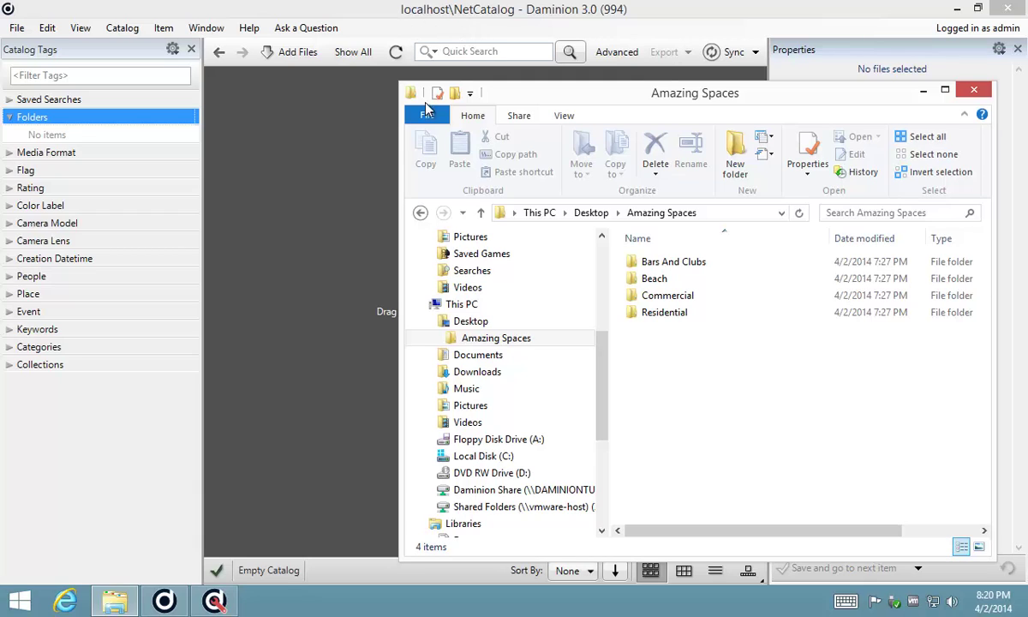
pyautogui.moveTo(644, 263); pyautogui.dragTo(321, 278)
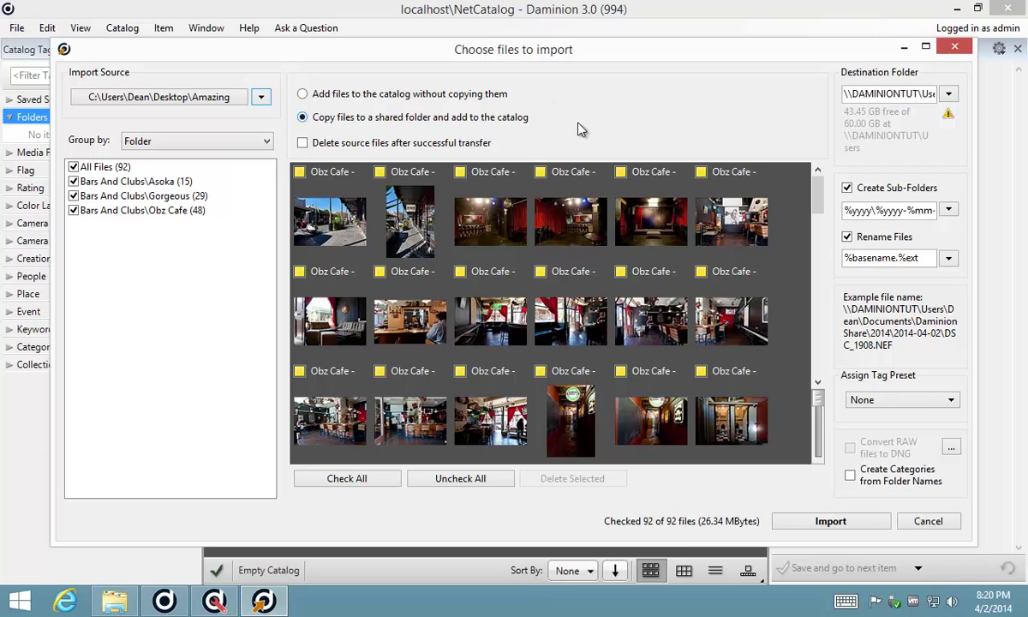
# Browse under This PC and set the import destination folder to Daminion Share
pyautogui.click(947, 96)
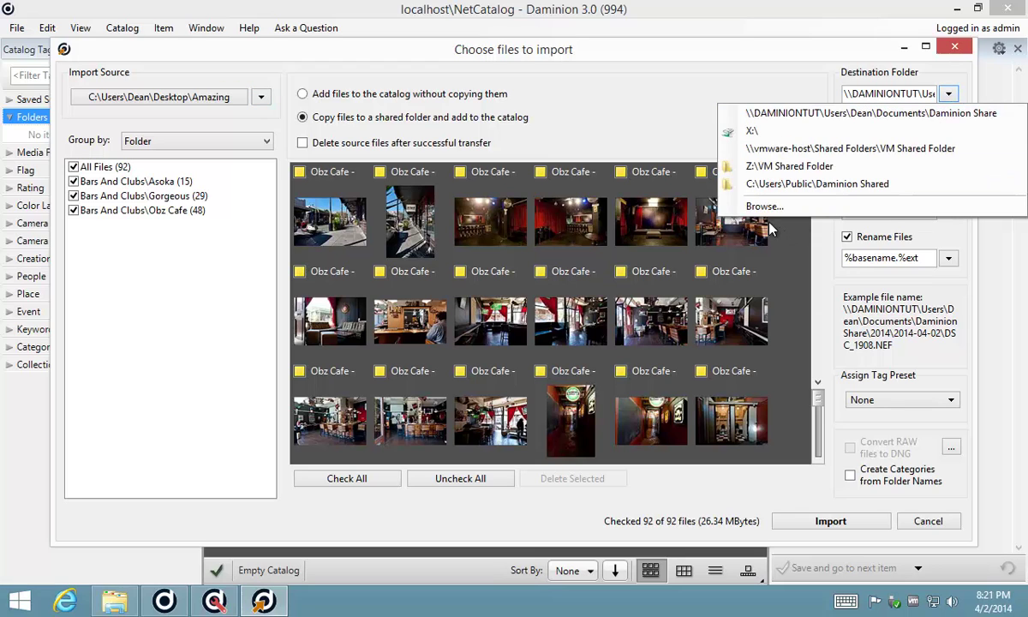
pyautogui.click(726, 207)
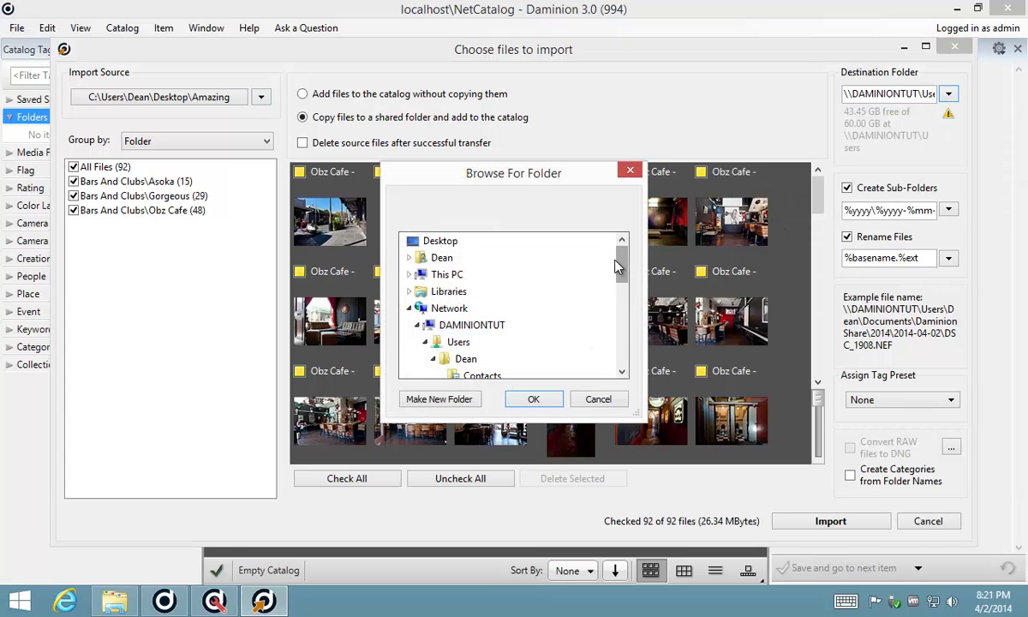
pyautogui.moveTo(622, 268)
pyautogui.mouseDown()
pyautogui.moveTo(614, 350)
pyautogui.moveTo(620, 267)
pyautogui.mouseUp()
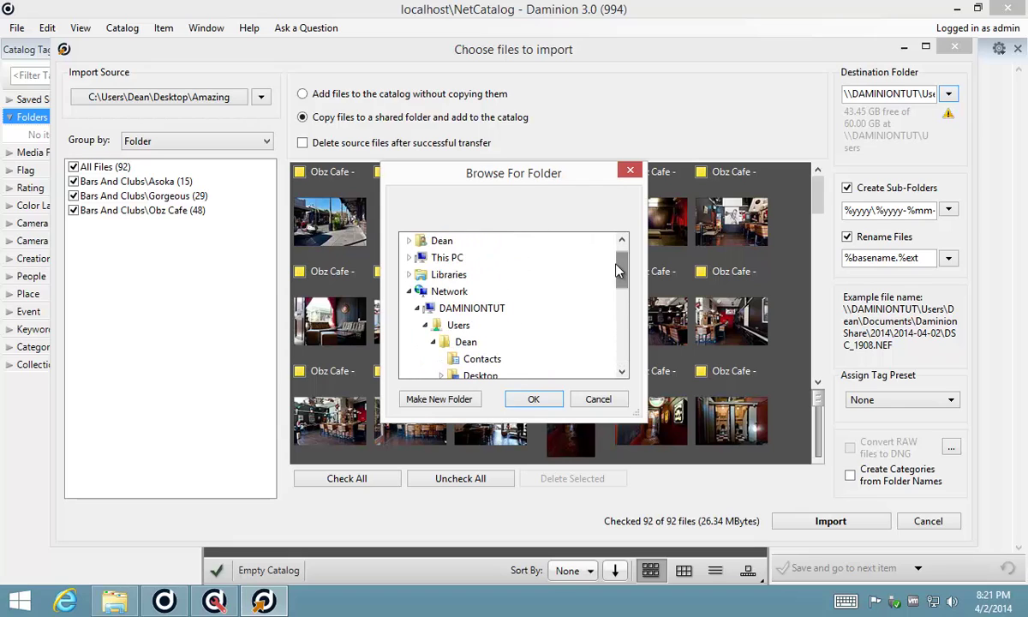
pyautogui.click(410, 260)
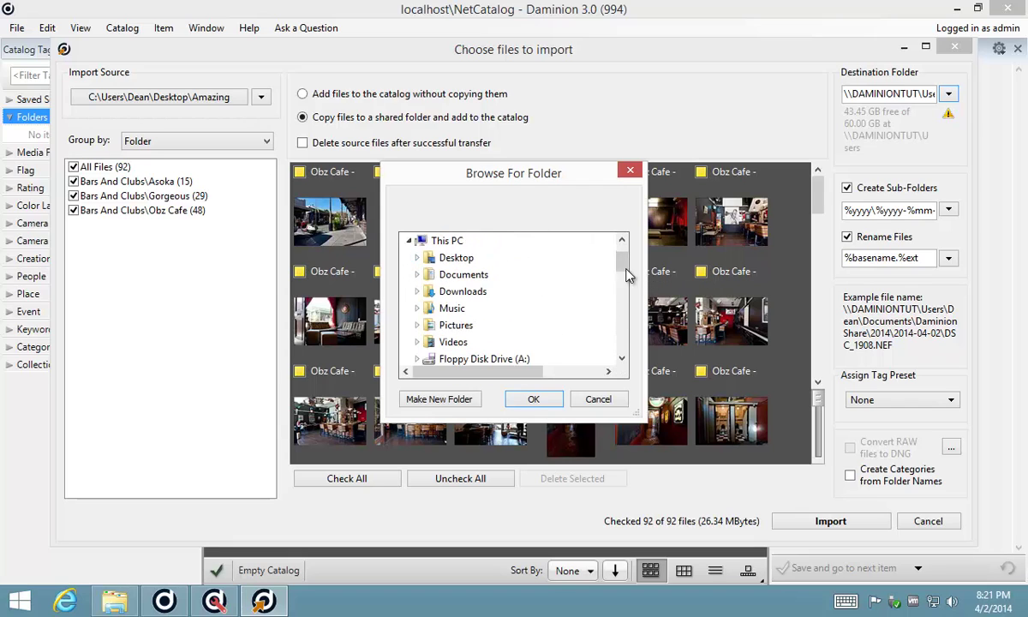
pyautogui.moveTo(623, 264); pyautogui.dragTo(622, 276)
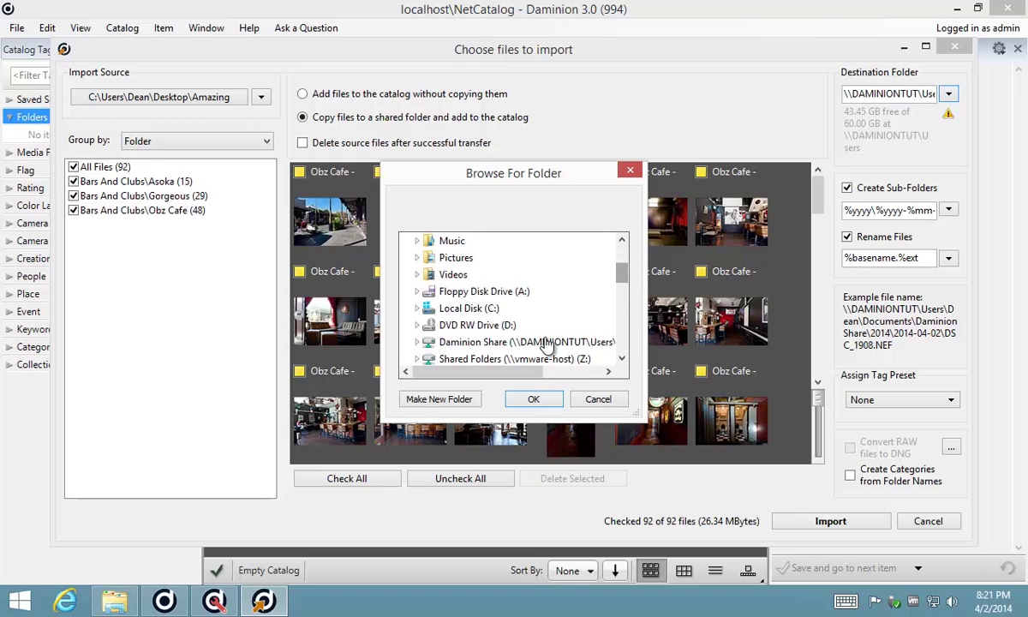
pyautogui.click(465, 343)
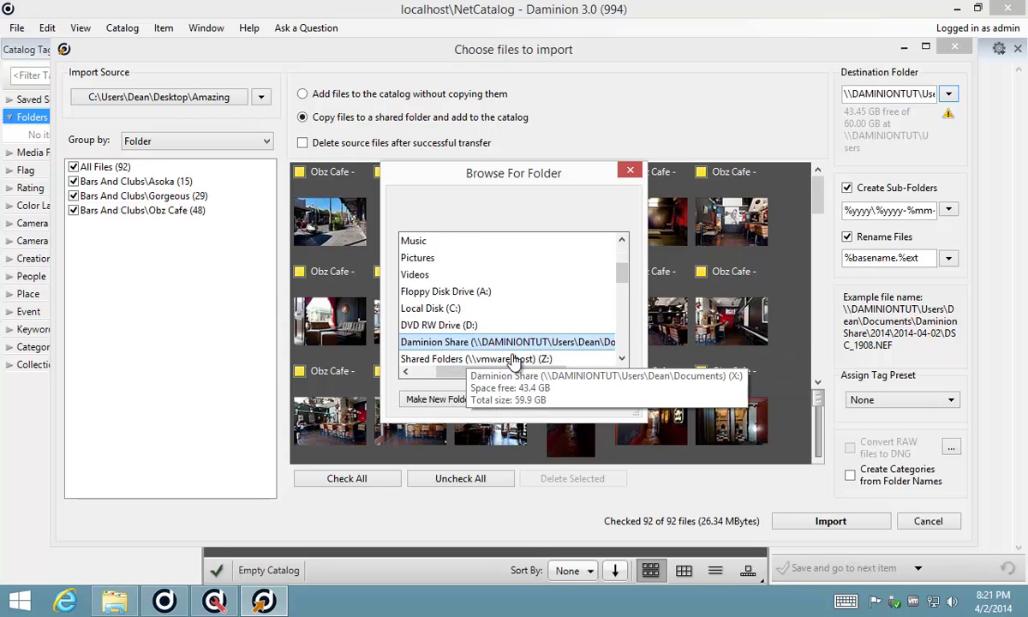
pyautogui.click(534, 400)
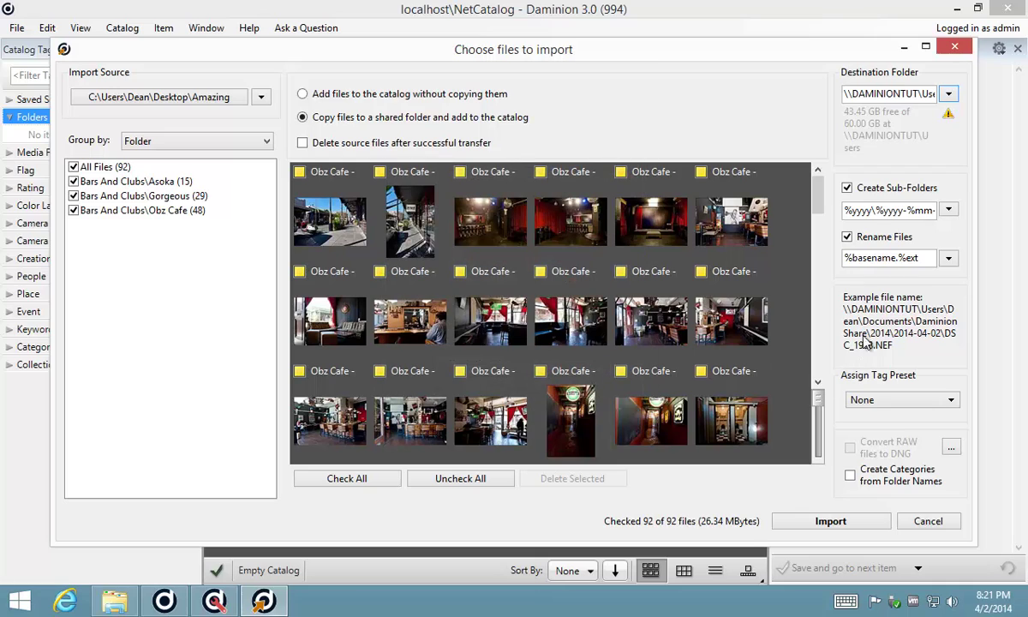
# Choose the Year \ Date sub-folder preset and set Rename Files back to OriginalFileName
pyautogui.click(950, 211)
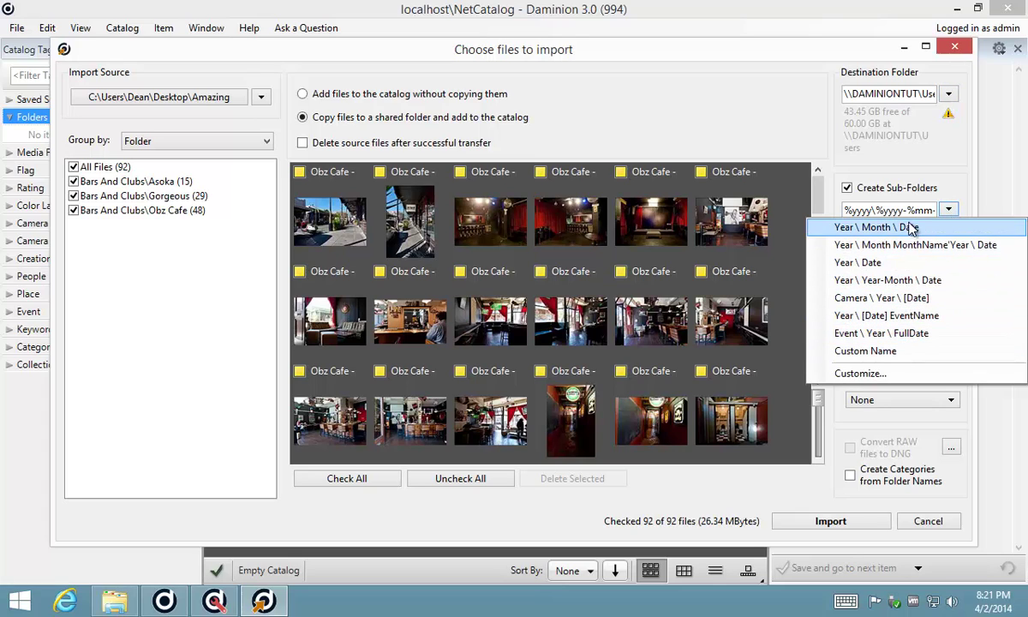
pyautogui.click(856, 262)
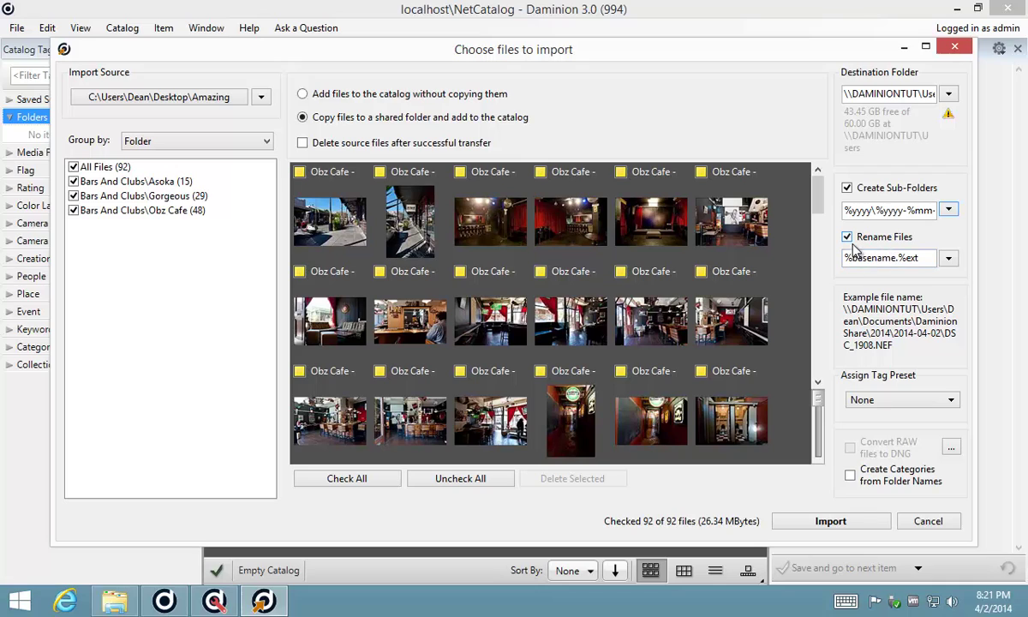
pyautogui.click(949, 259)
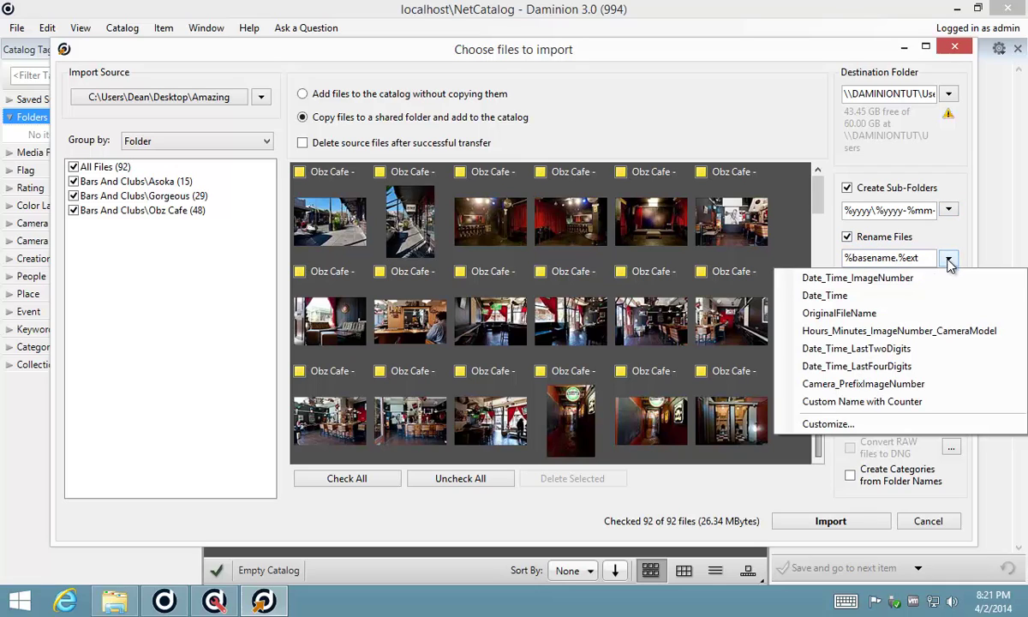
pyautogui.click(864, 280)
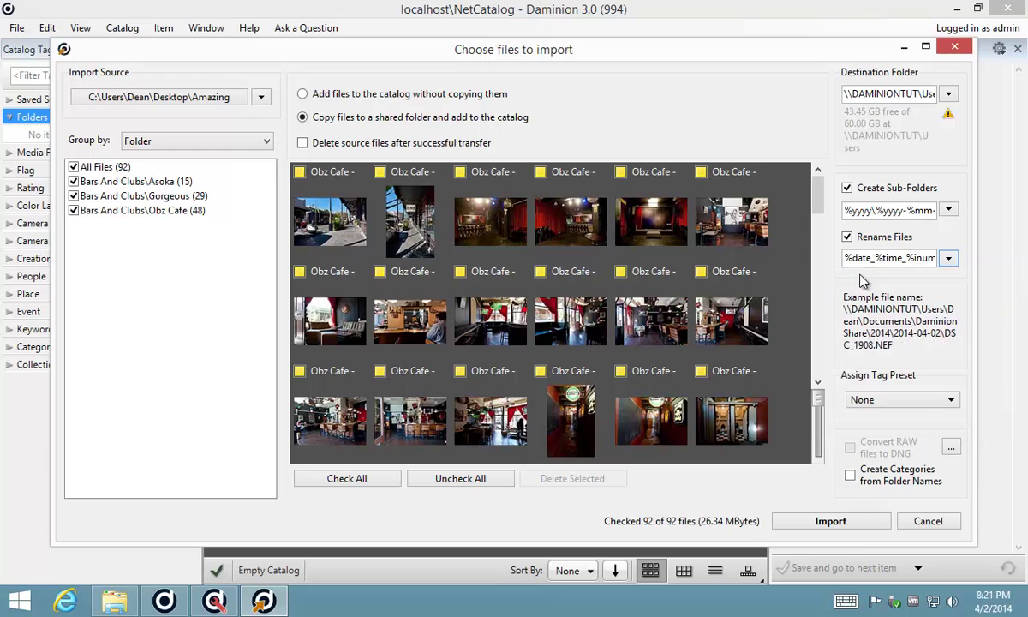
pyautogui.click(949, 259)
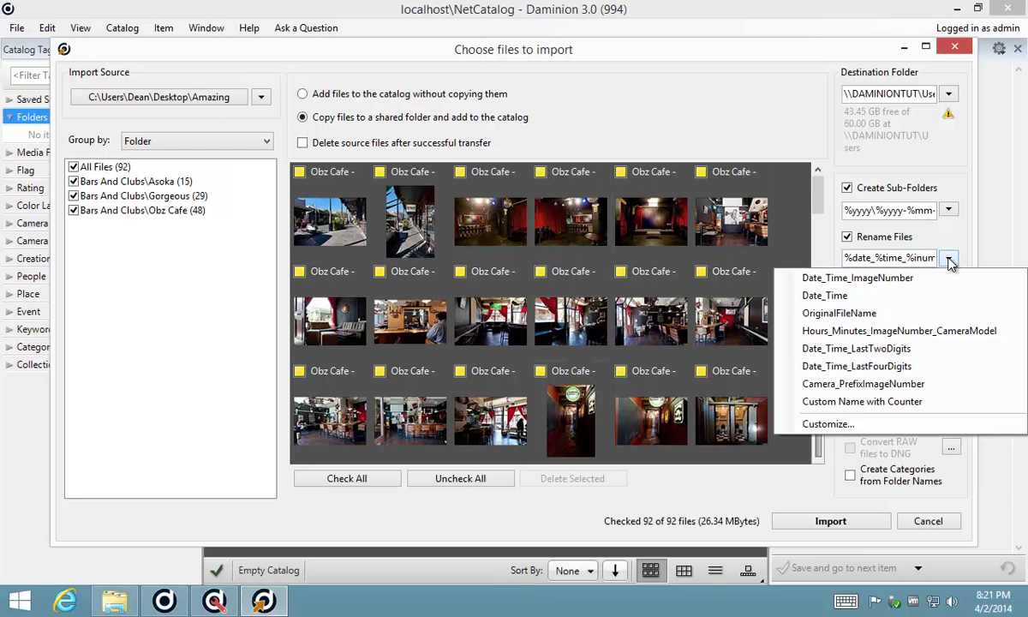
pyautogui.click(840, 315)
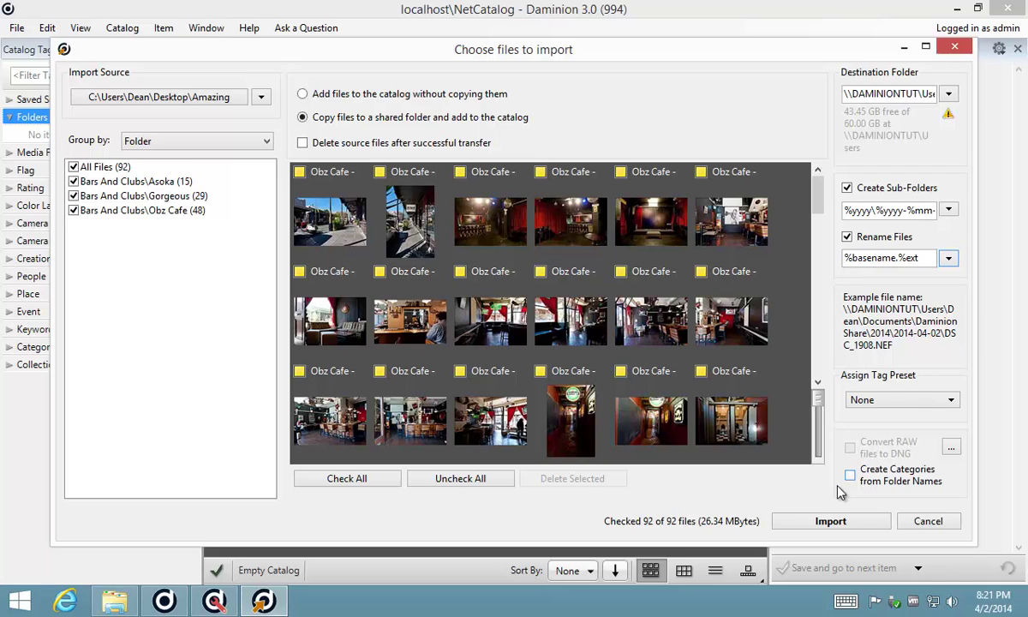
# Start importing the 92 photos into the shared catalog, with the Amazing Spaces folder window brought forward
pyautogui.click(797, 529)
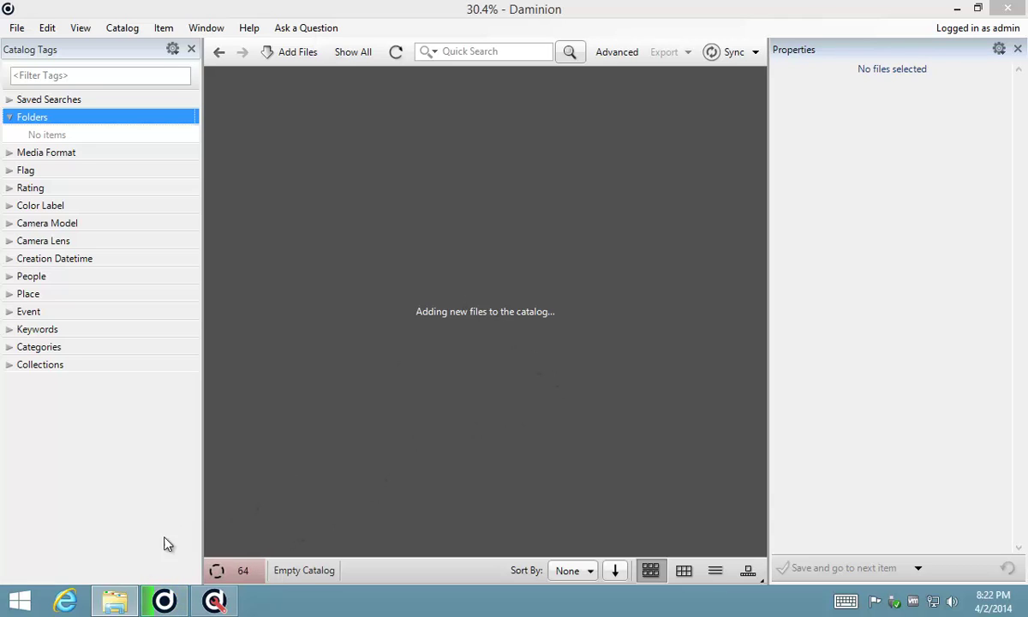
pyautogui.click(113, 598)
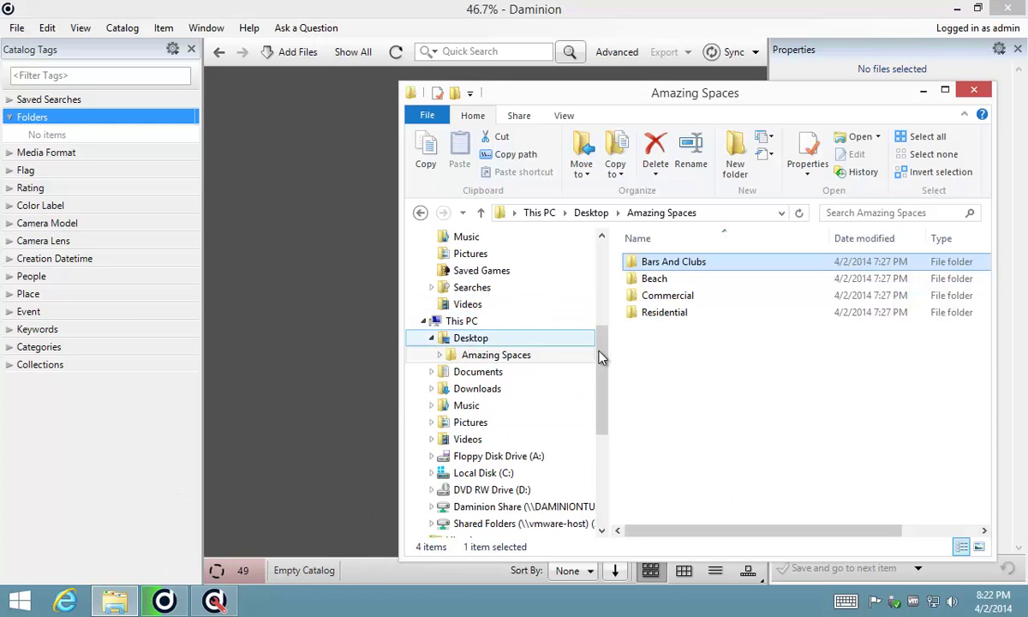
# Browse the Daminion Share drive and open its 2012 folder
pyautogui.moveTo(600, 359); pyautogui.dragTo(599, 403)
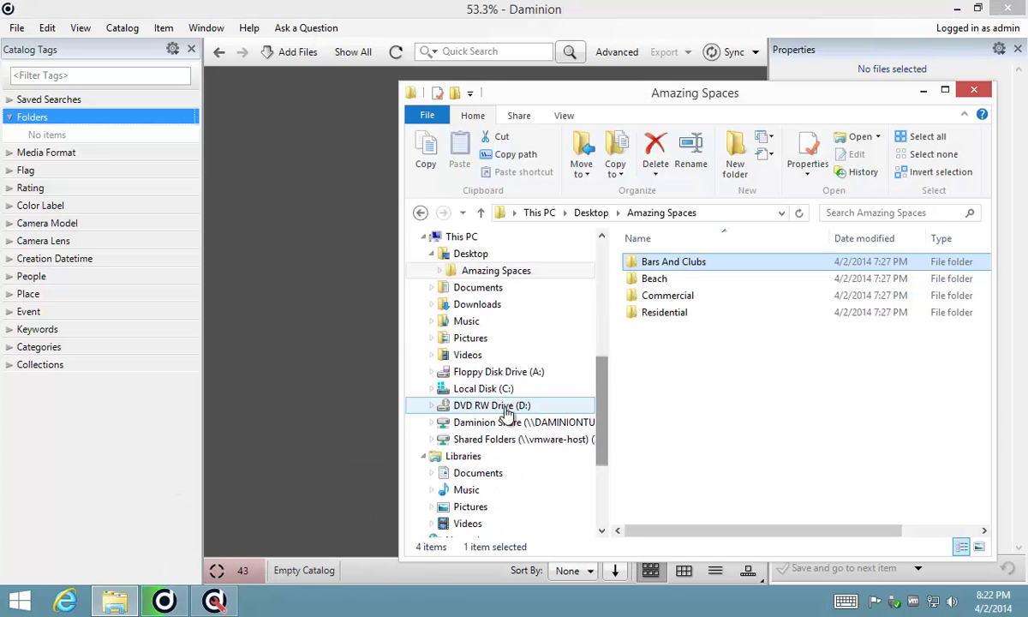
pyautogui.click(426, 422)
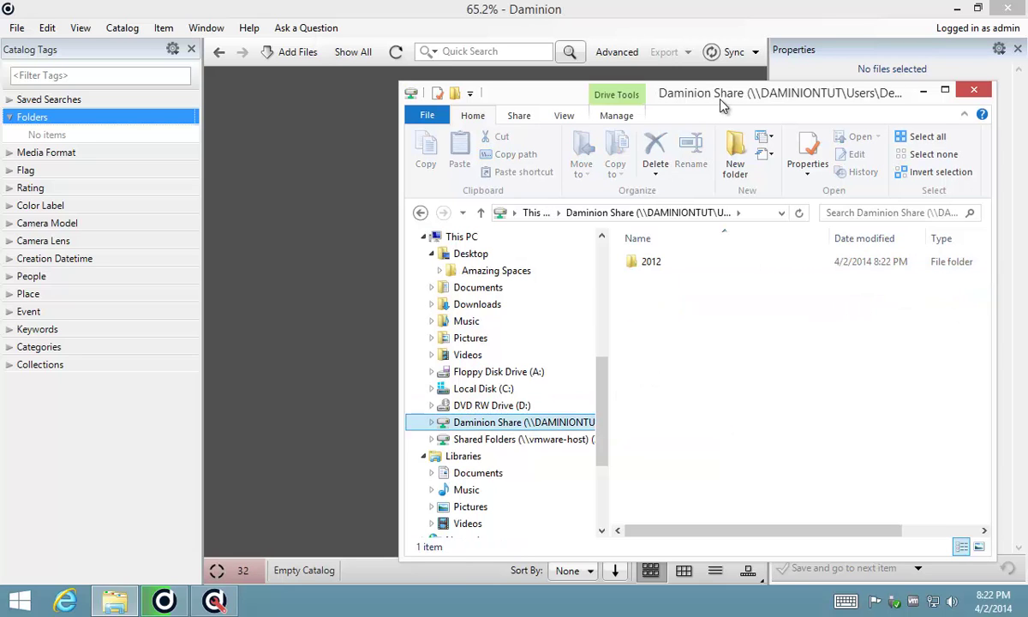
pyautogui.moveTo(724, 101); pyautogui.dragTo(565, 88)
pyautogui.doubleClick(484, 251)
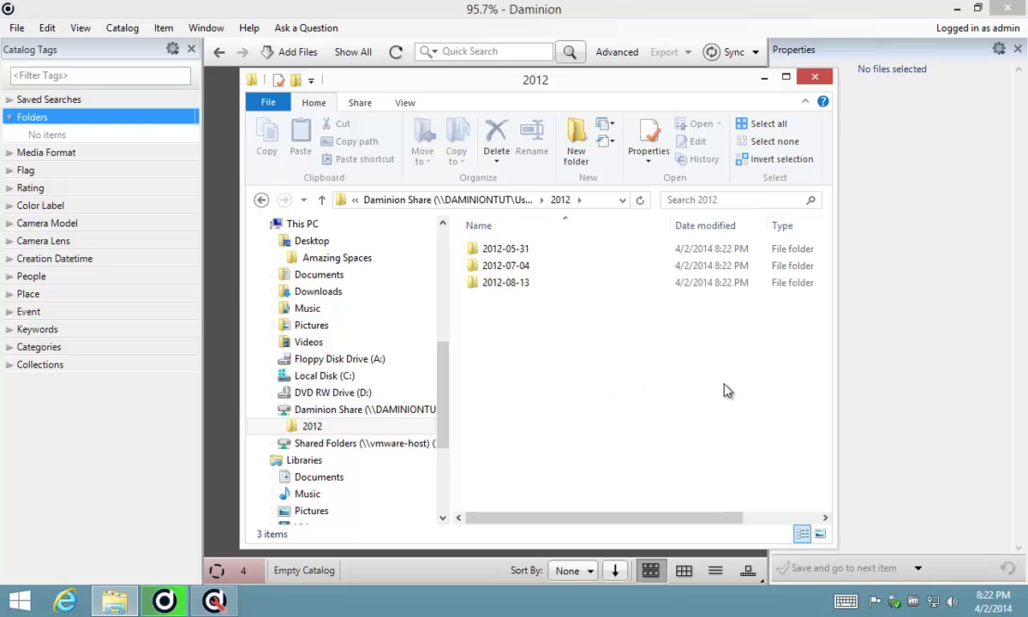
# Open the 2012-05-31 dated folder to check the imported photos, then close Explorer
pyautogui.click(477, 254)
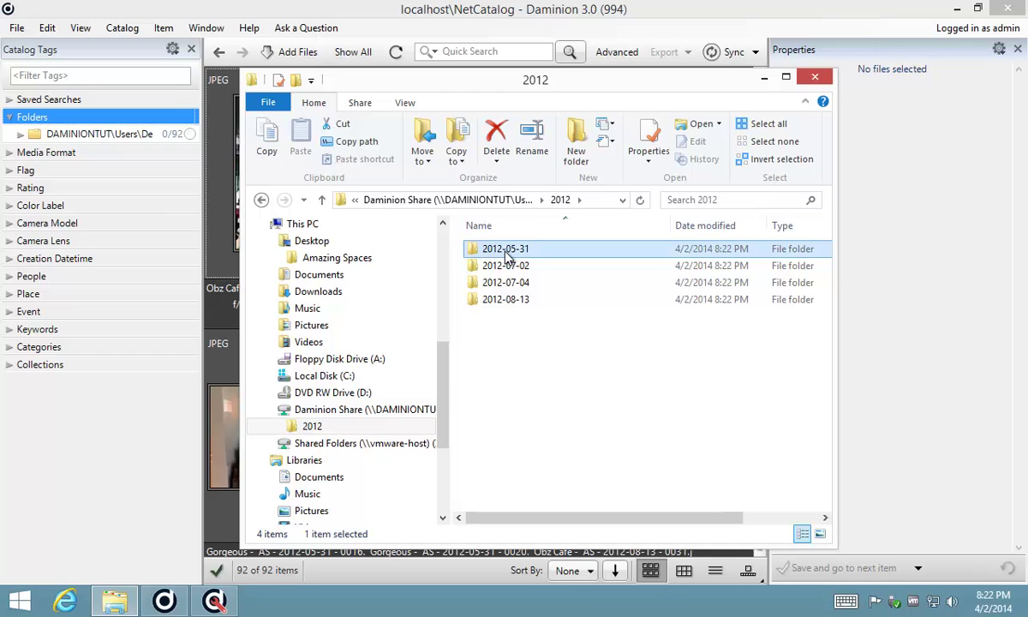
pyautogui.doubleClick(506, 250)
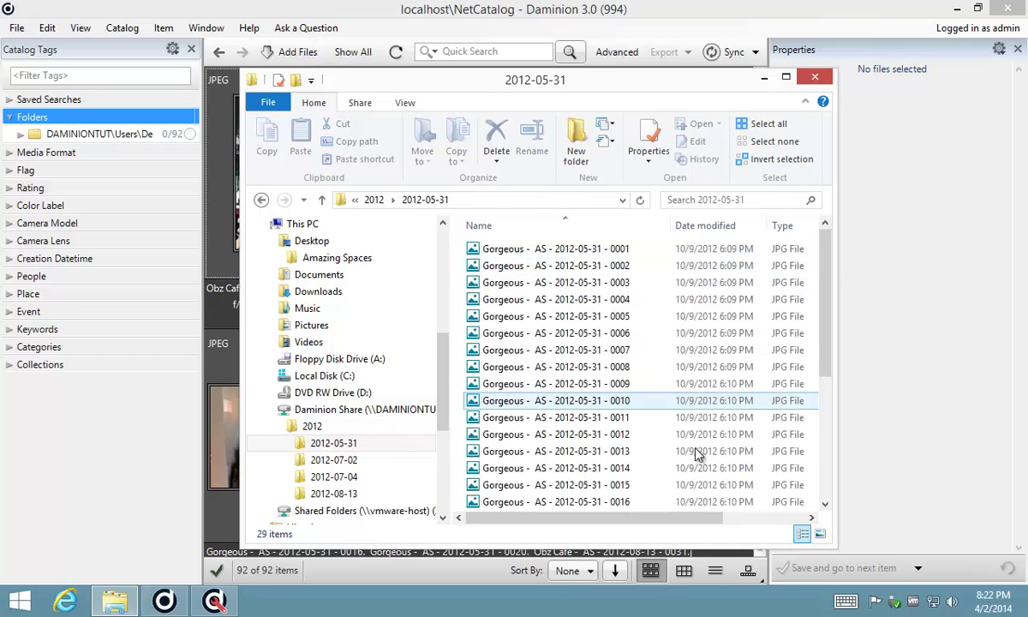
pyautogui.click(815, 78)
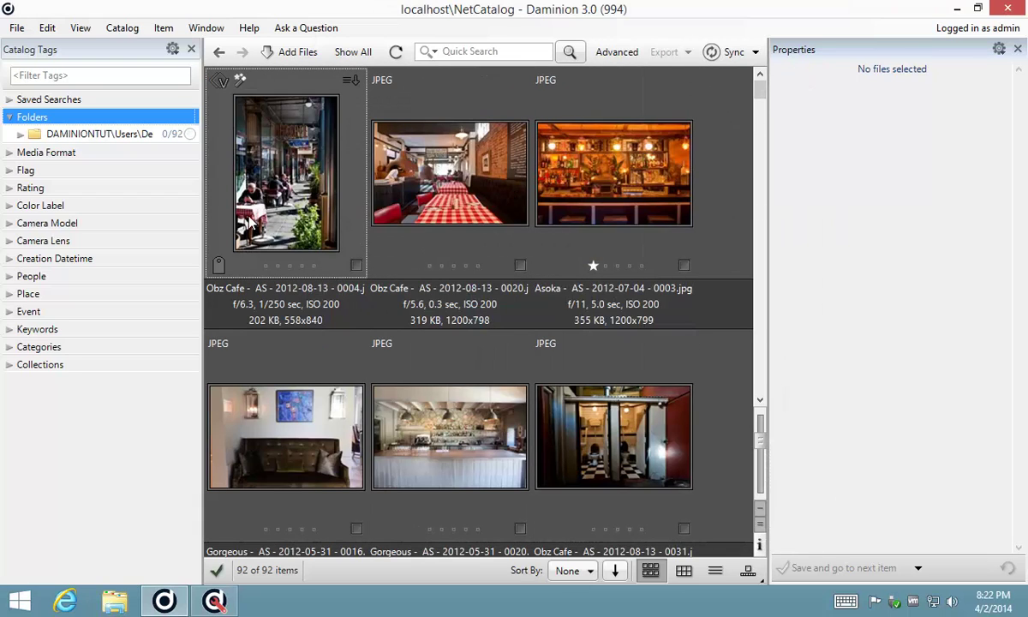
# Locate the Obz Cafe - AS - 2012-08-13 - 0004 photo's file in Explorer
pyautogui.click(273, 178)
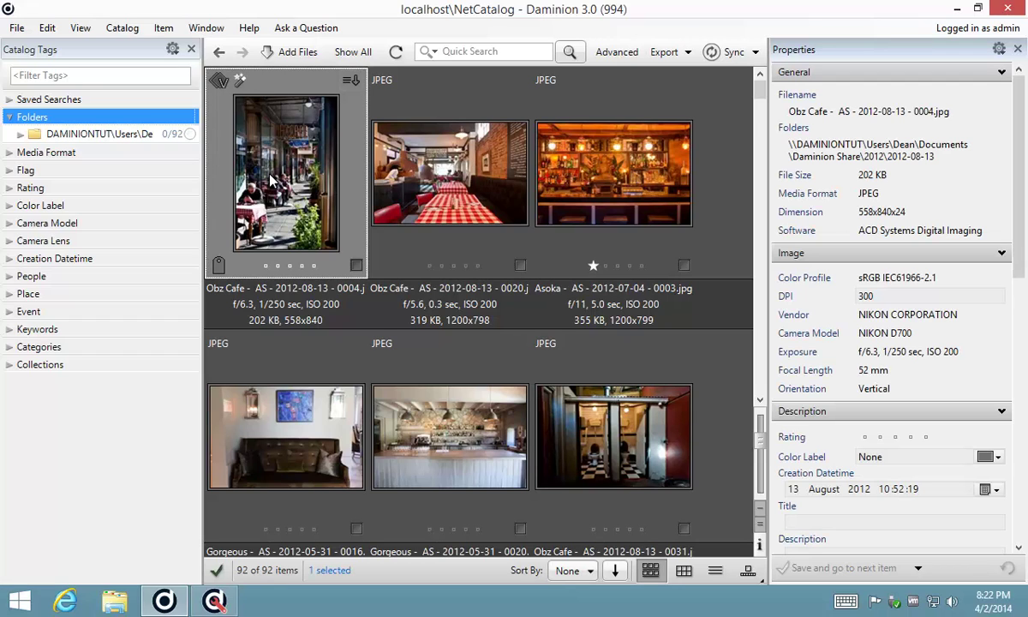
pyautogui.rightClick(271, 179)
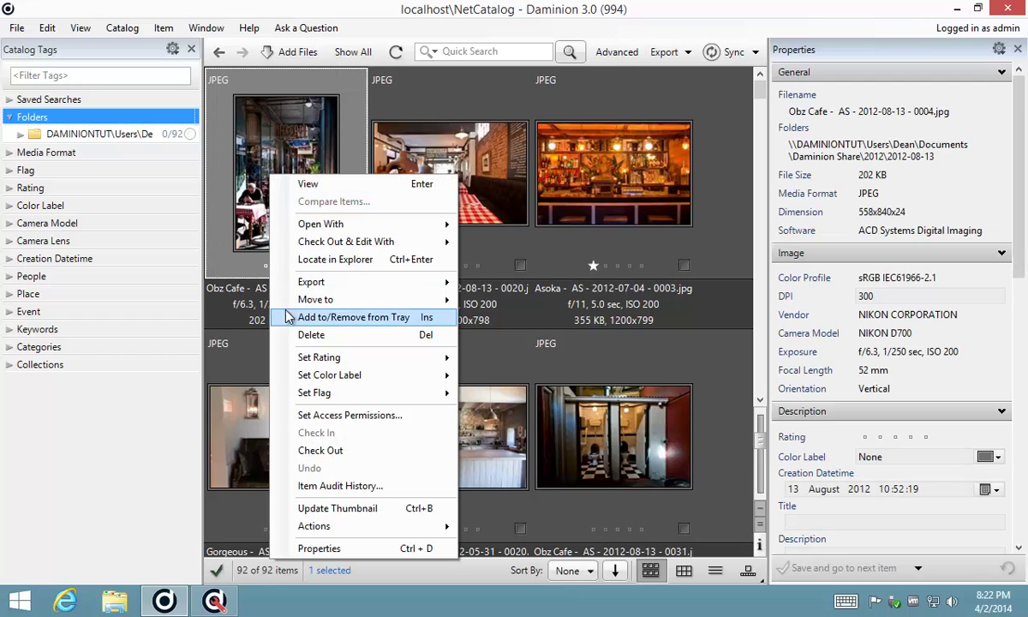
pyautogui.click(314, 260)
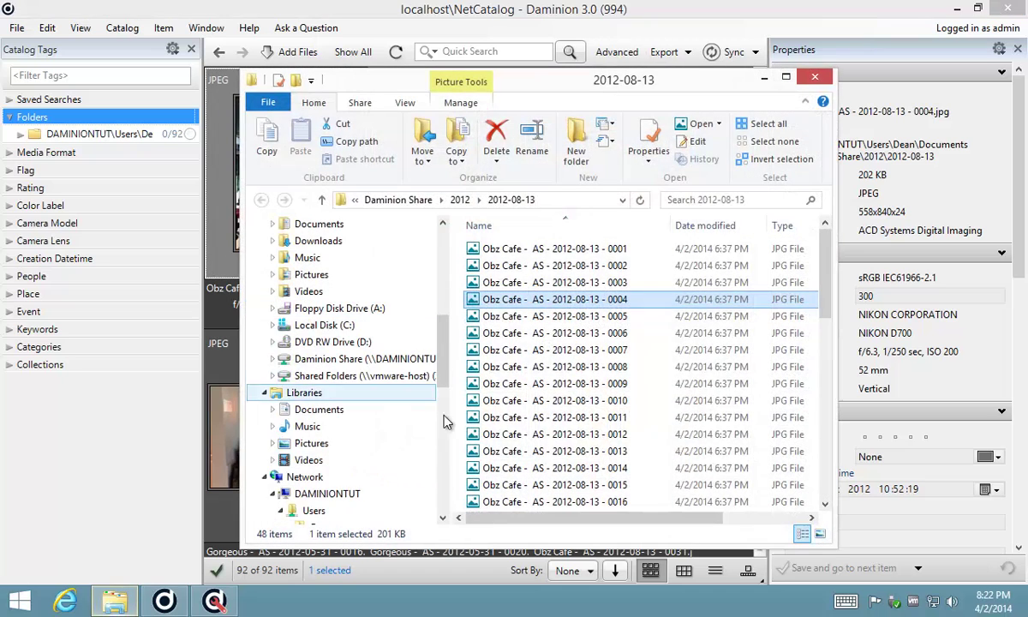